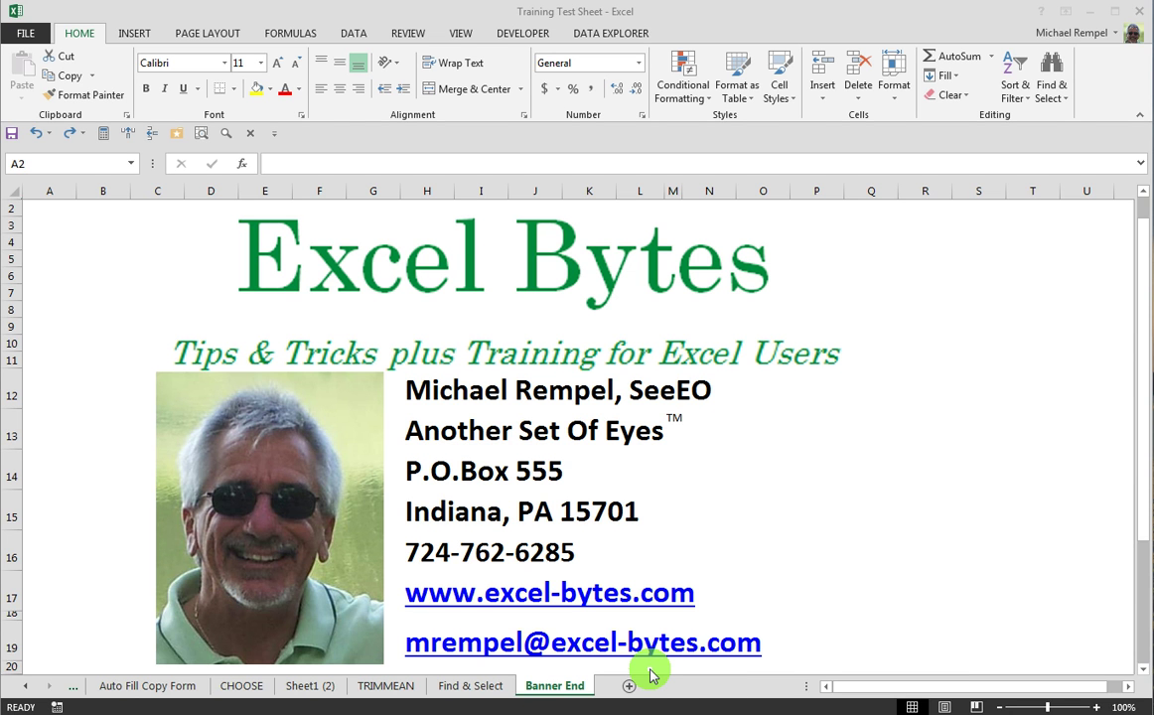
# - On the Find & Select sheet, find all cells containing "lip" and review the full results list
pyautogui.click(464, 687)
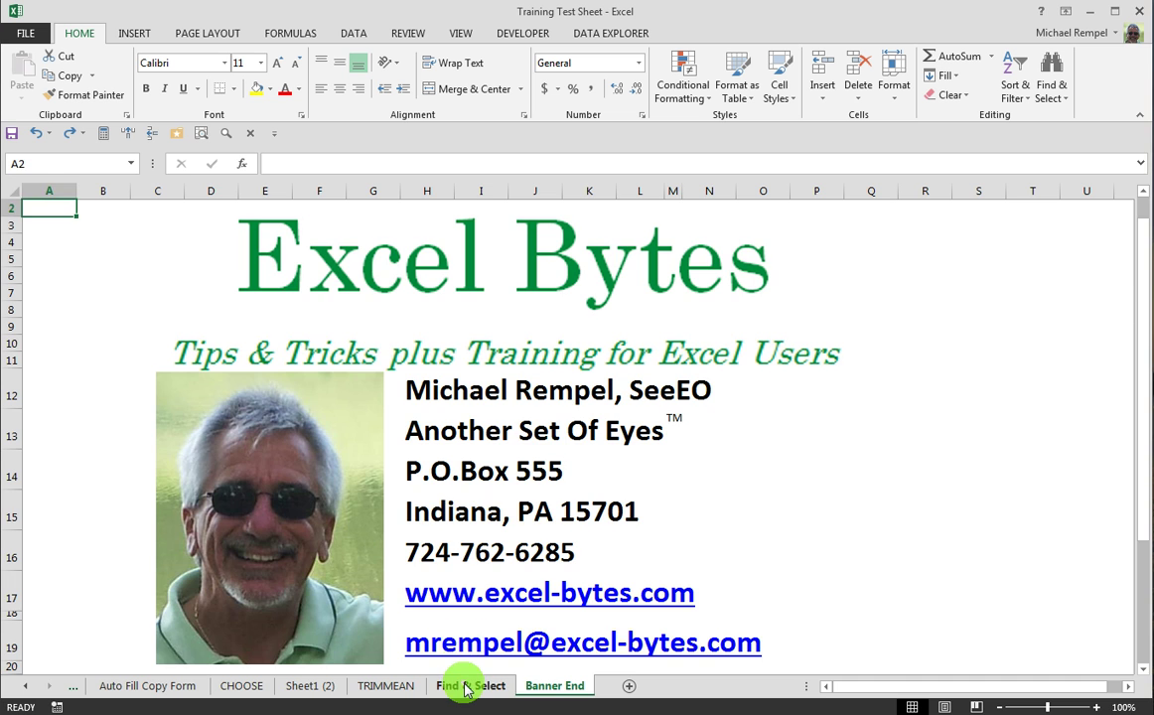
pyautogui.click(464, 687)
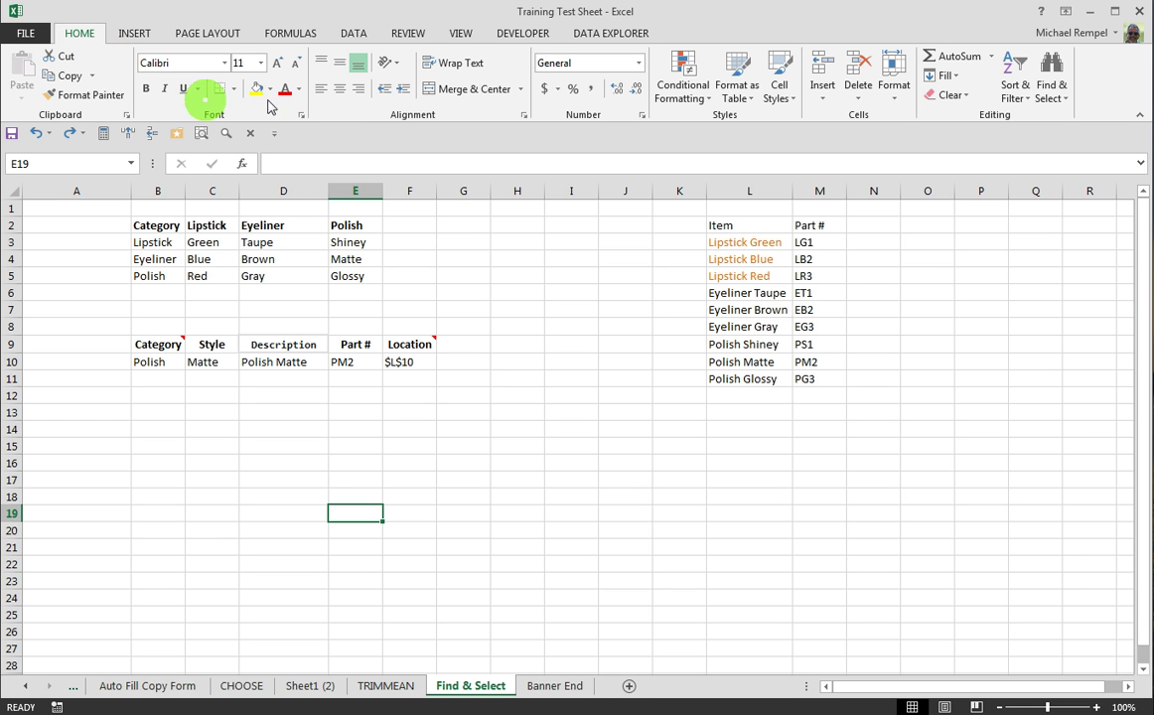
pyautogui.click(1055, 100)
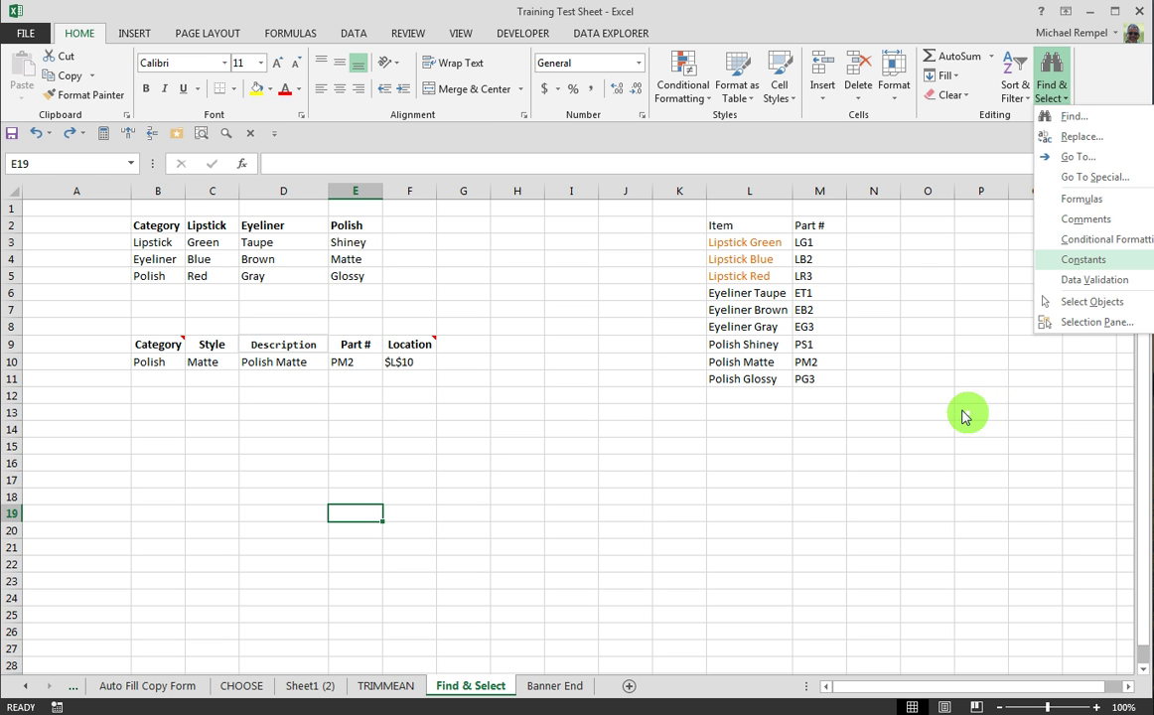
pyautogui.click(1083, 119)
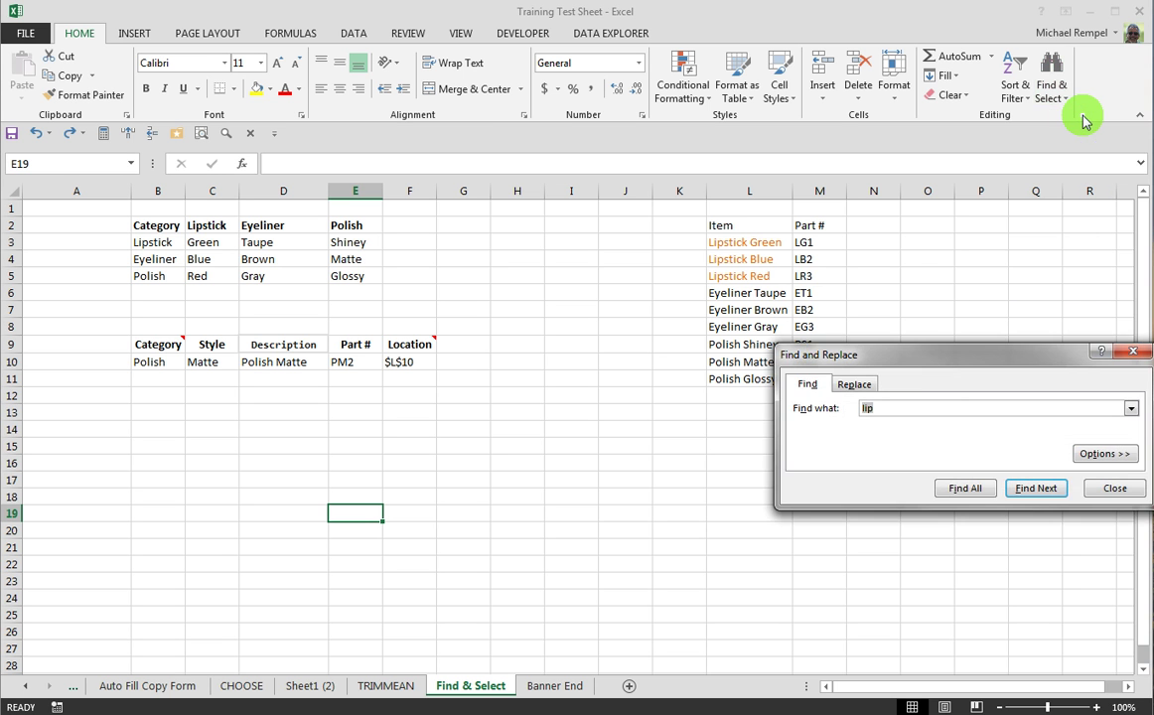
pyautogui.moveTo(899, 366); pyautogui.dragTo(691, 445)
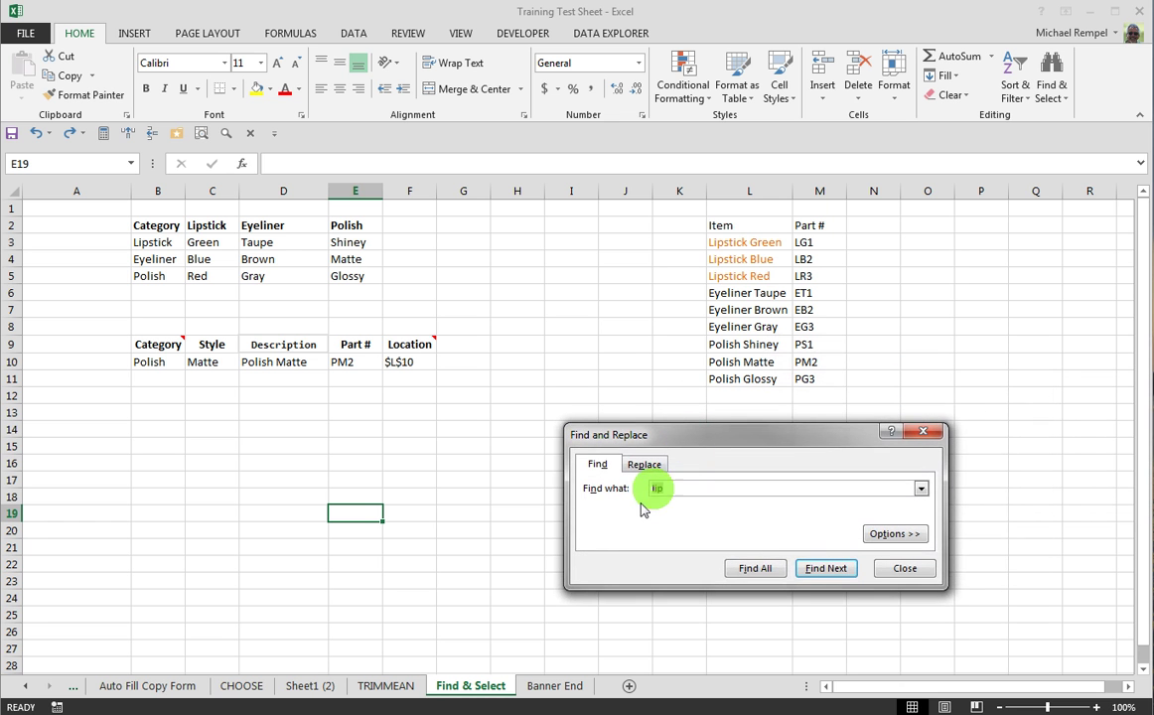
pyautogui.click(759, 568)
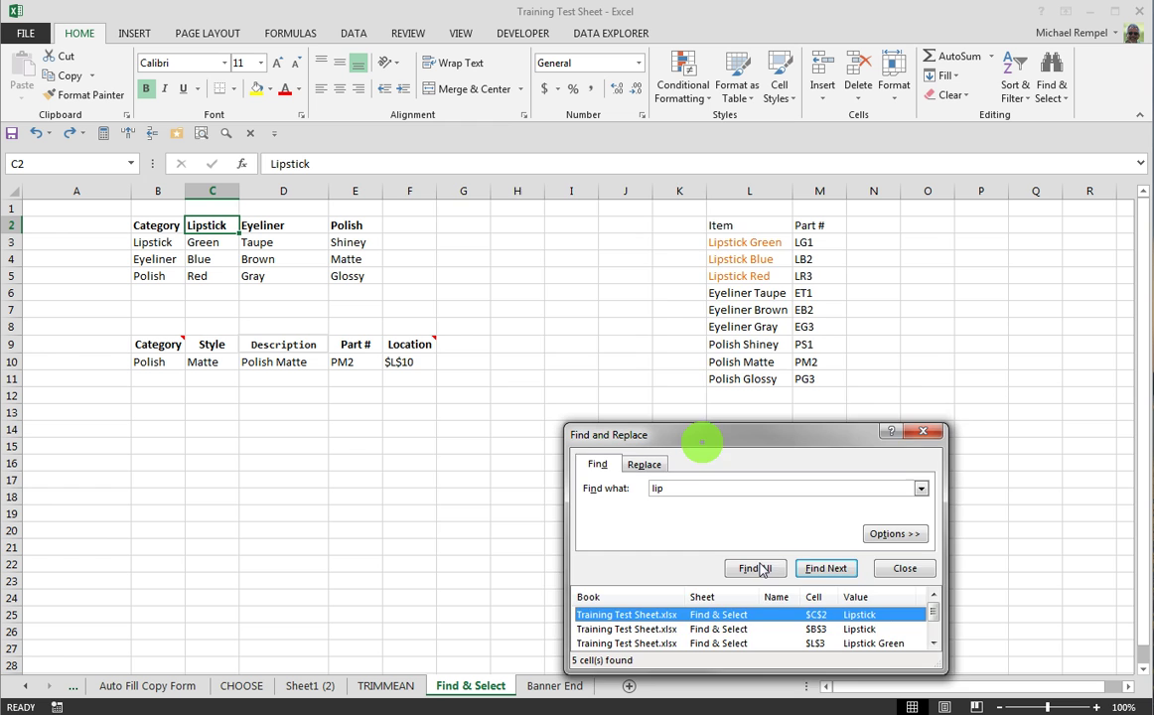
pyautogui.moveTo(700, 436); pyautogui.dragTo(546, 189)
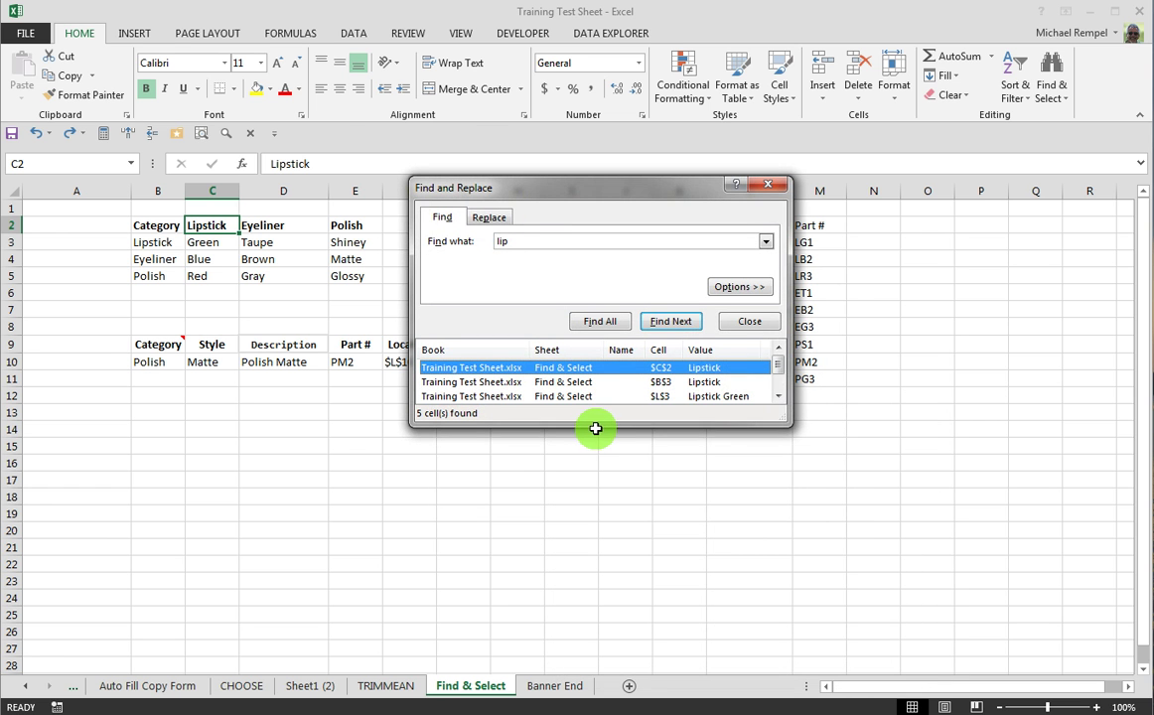
pyautogui.moveTo(593, 424); pyautogui.dragTo(593, 545)
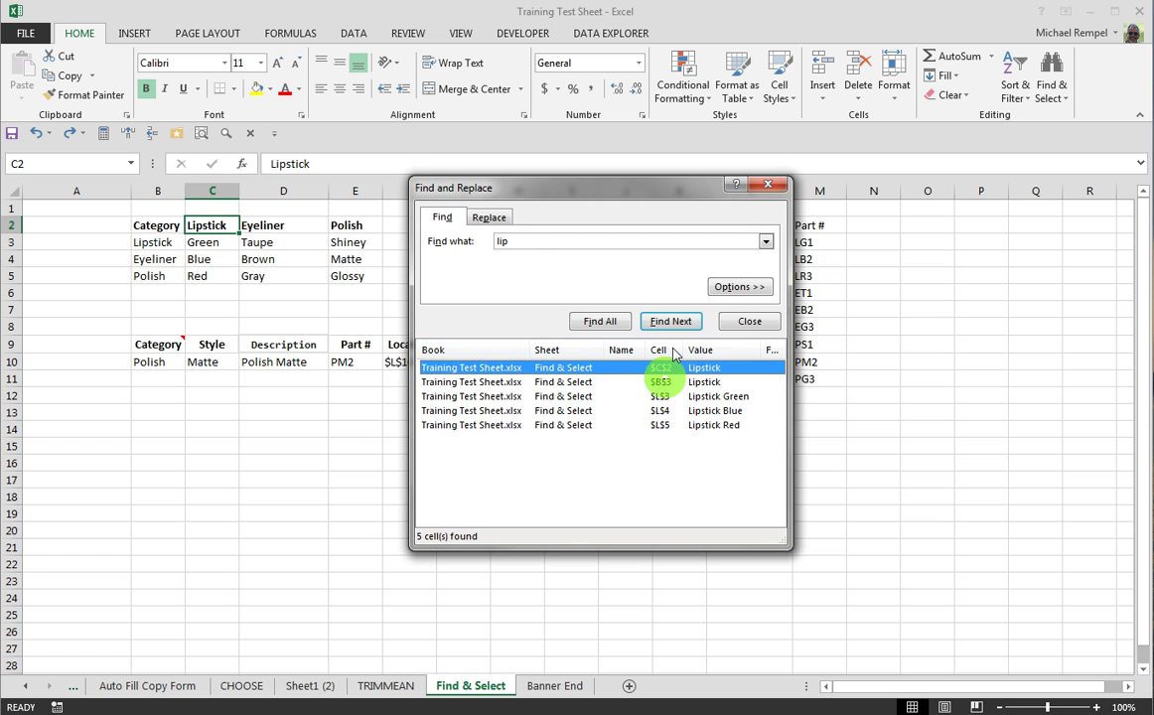
pyautogui.click(742, 322)
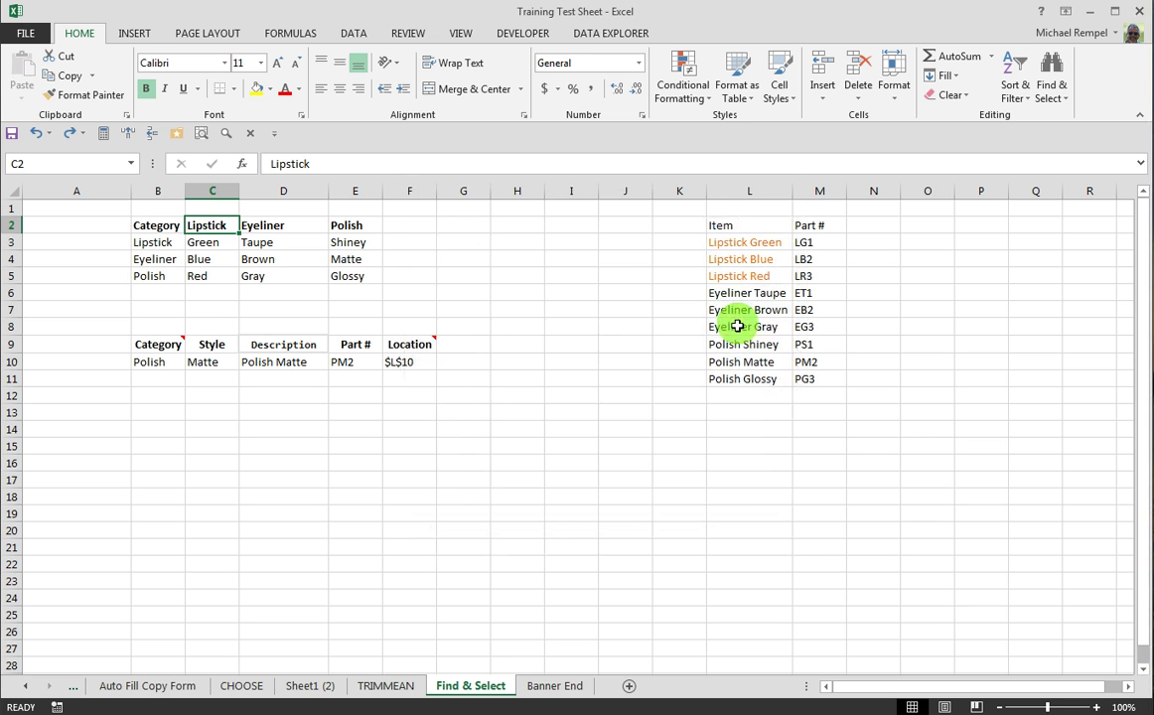
# - Replace all occurrences of "lip" with "Green" on the sheet, and undo the replacement
pyautogui.click(1051, 75)
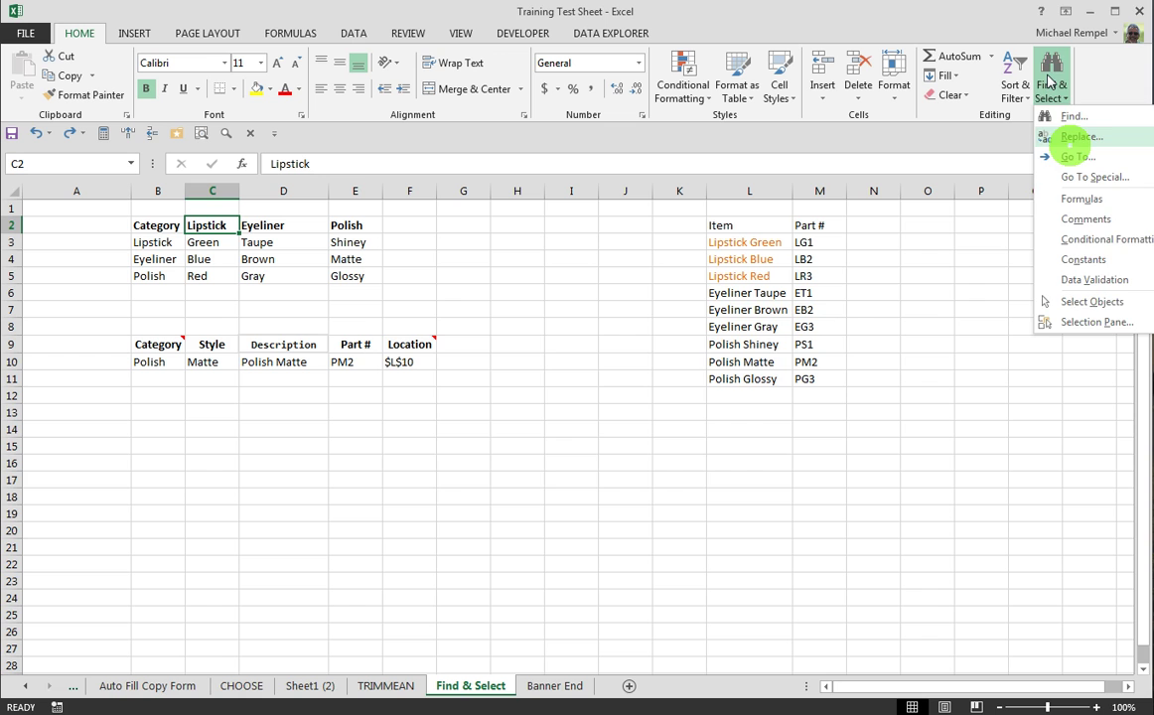
pyautogui.click(1063, 134)
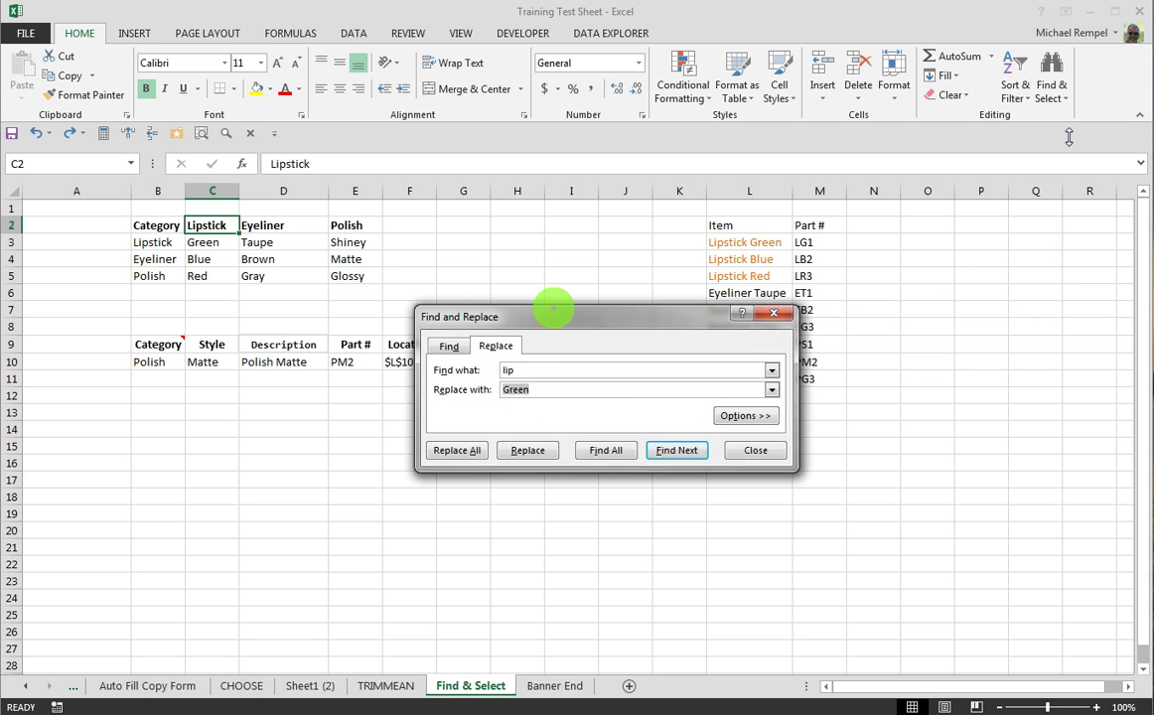
pyautogui.moveTo(554, 311); pyautogui.dragTo(571, 393)
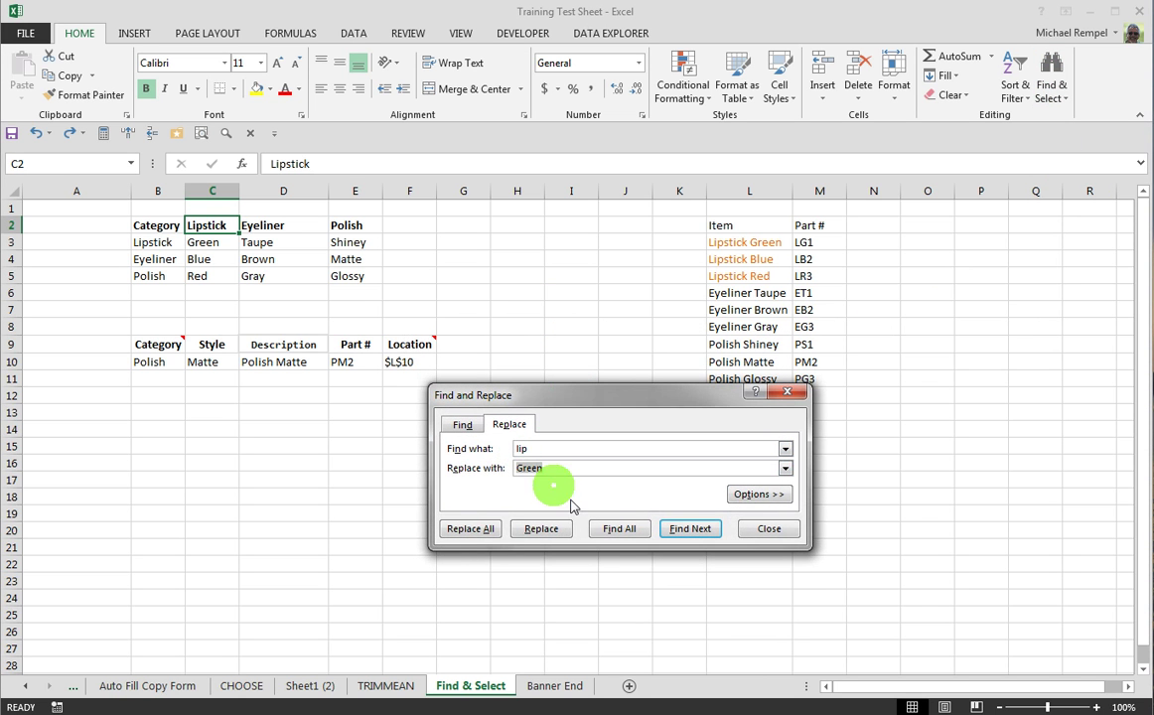
pyautogui.click(616, 529)
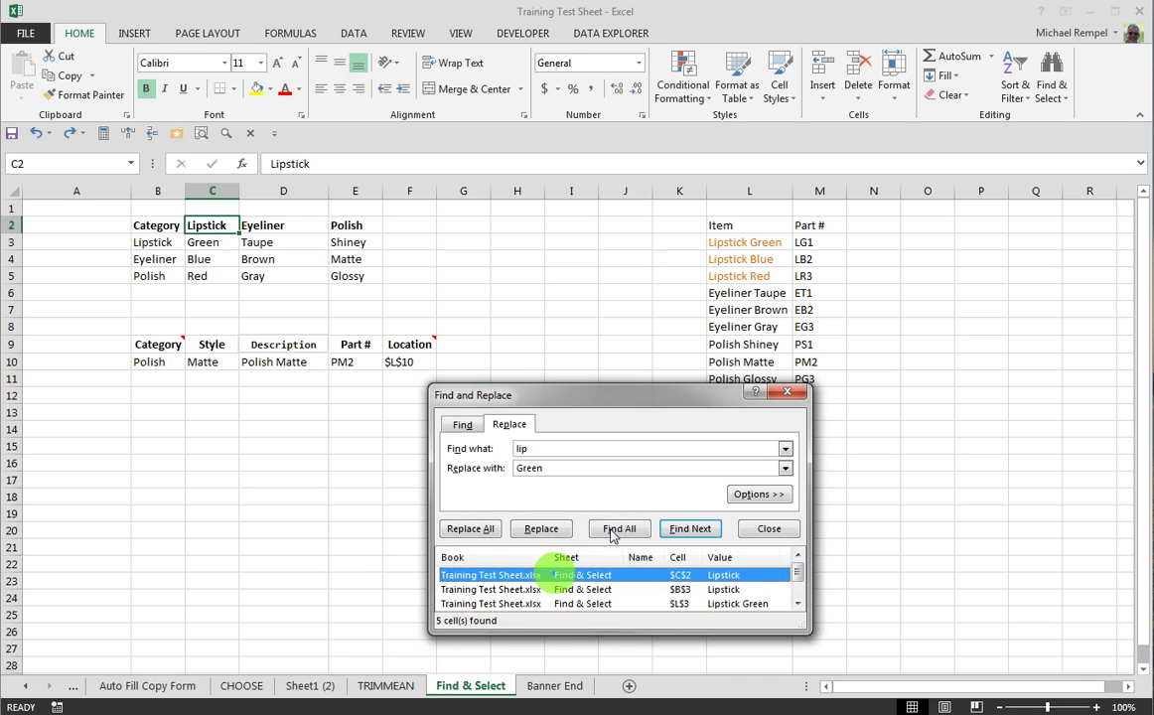
pyautogui.click(487, 531)
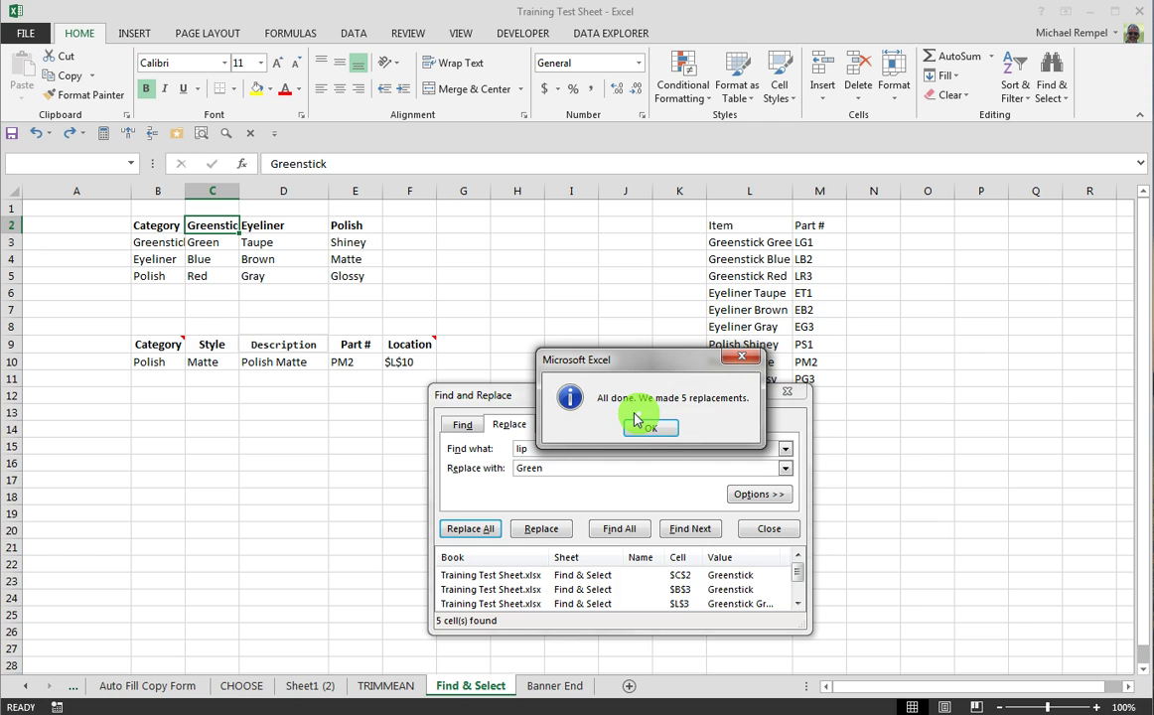
pyautogui.click(656, 431)
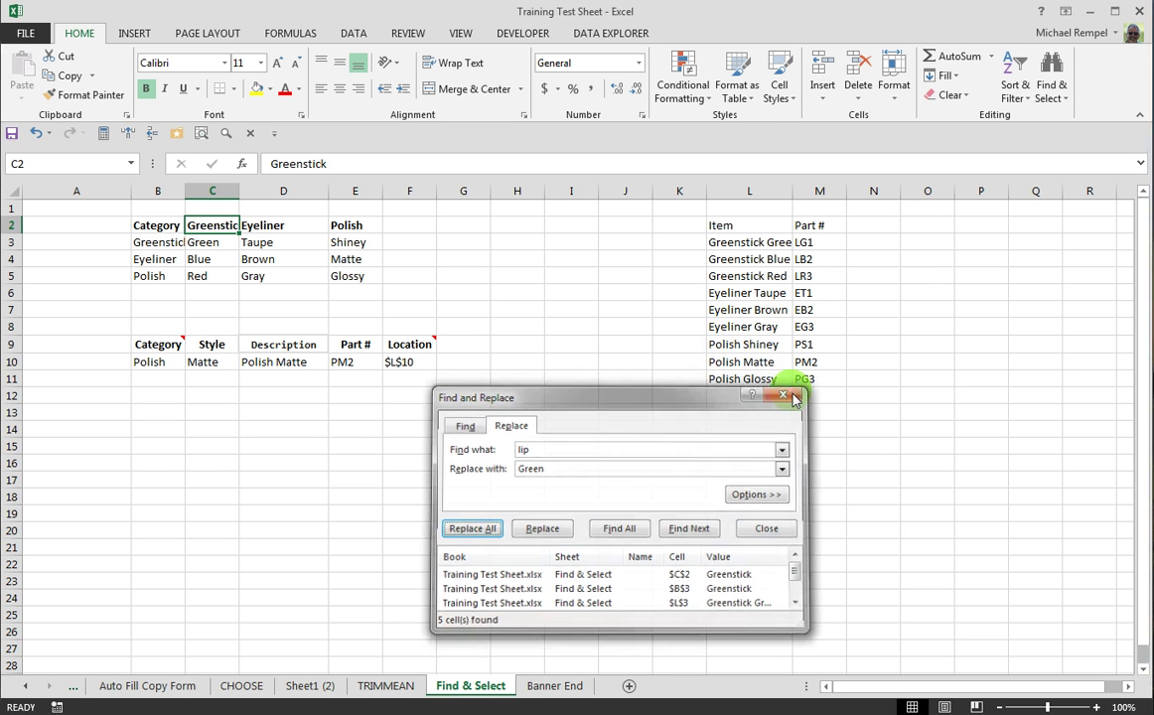
pyautogui.click(784, 396)
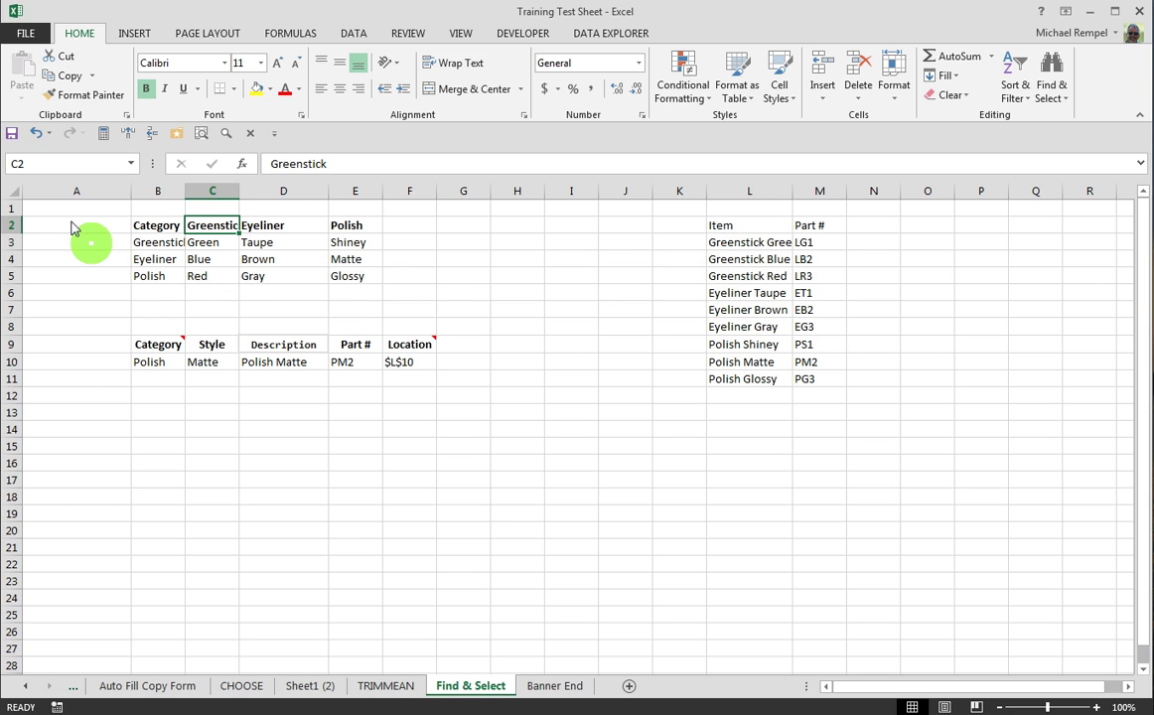
pyautogui.click(33, 134)
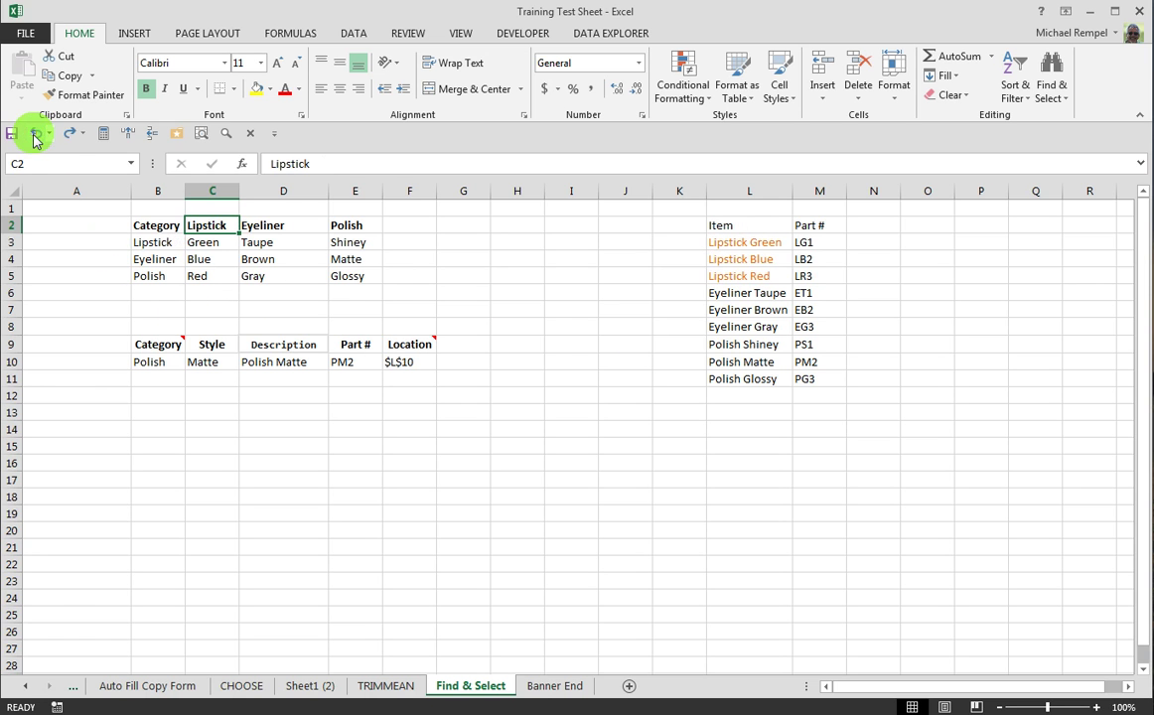
# - Select all cells containing formulas, and examine the formulas in the Description, Part # and Location cells of row 10
pyautogui.click(1064, 99)
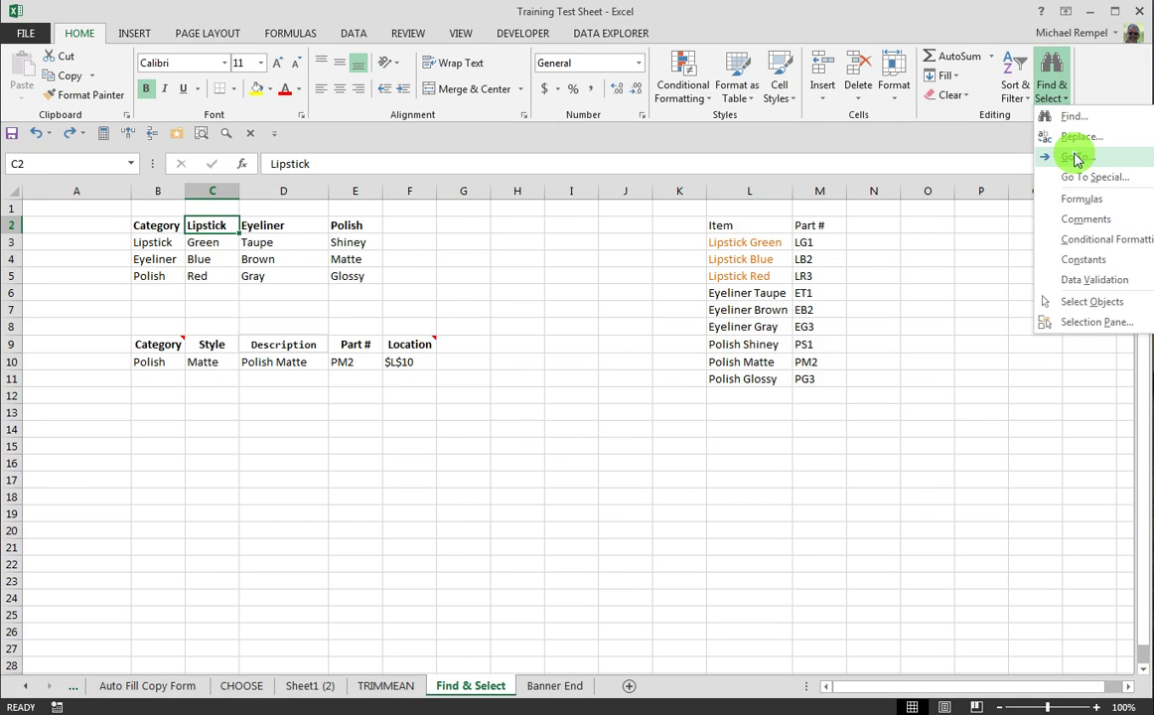
pyautogui.click(1079, 200)
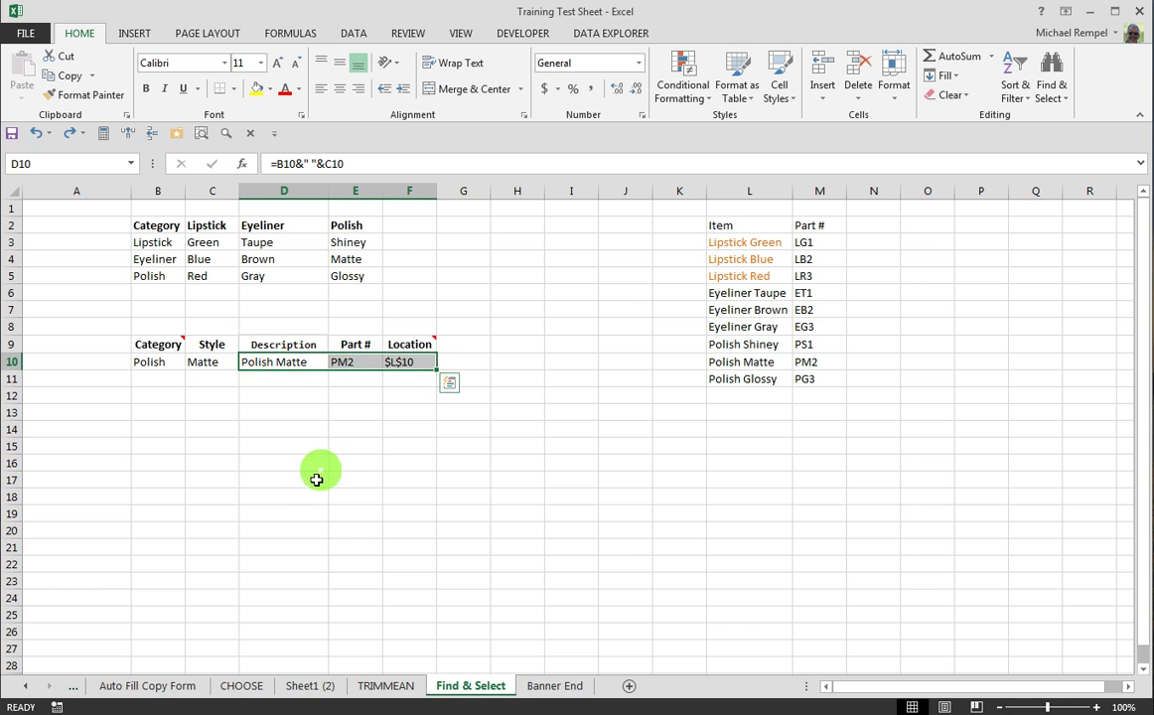
pyautogui.click(283, 444)
pyautogui.click(275, 363)
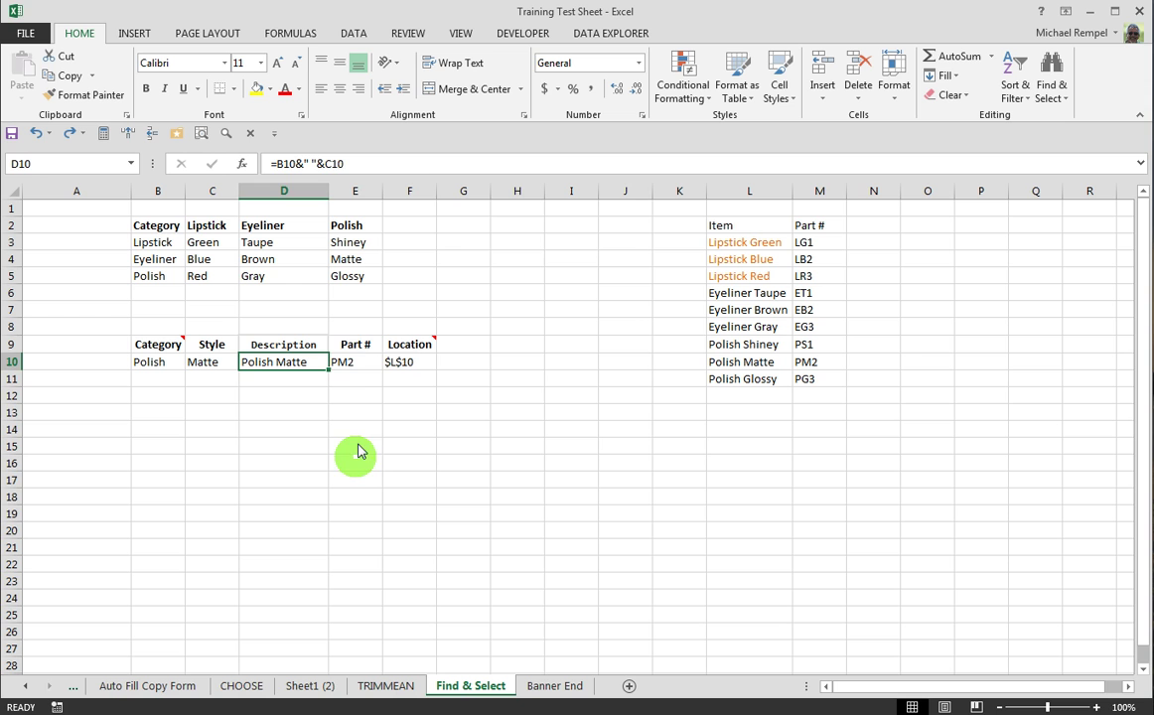
pyautogui.click(349, 359)
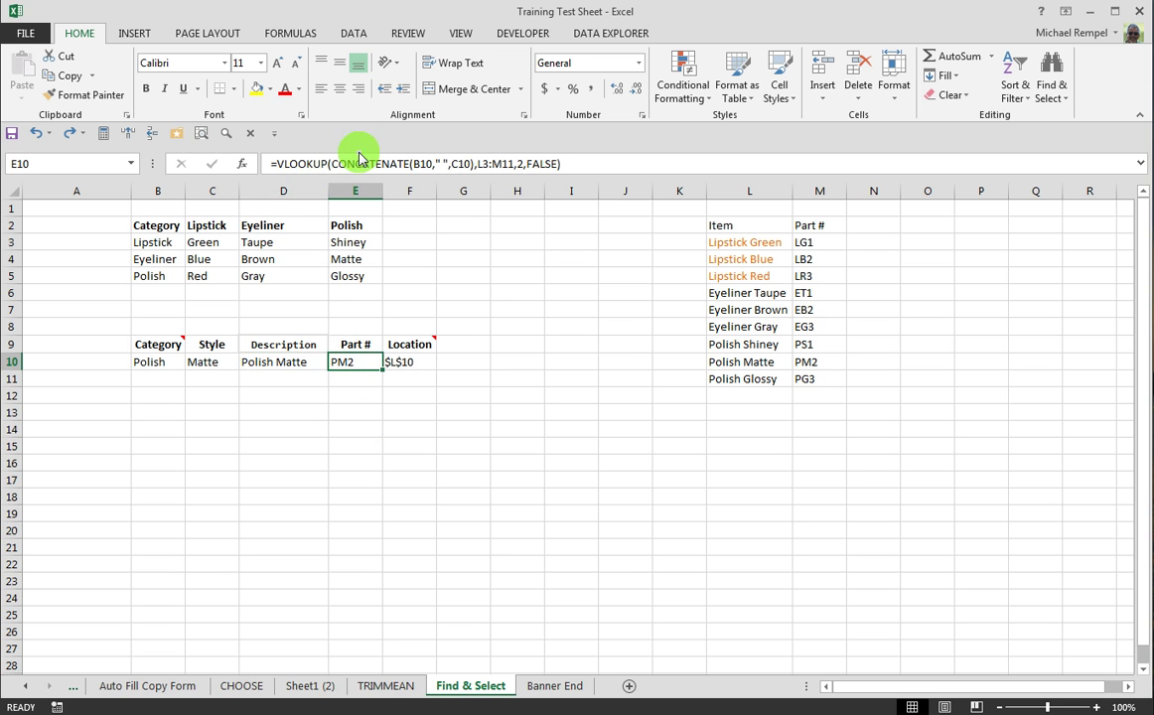
pyautogui.click(409, 361)
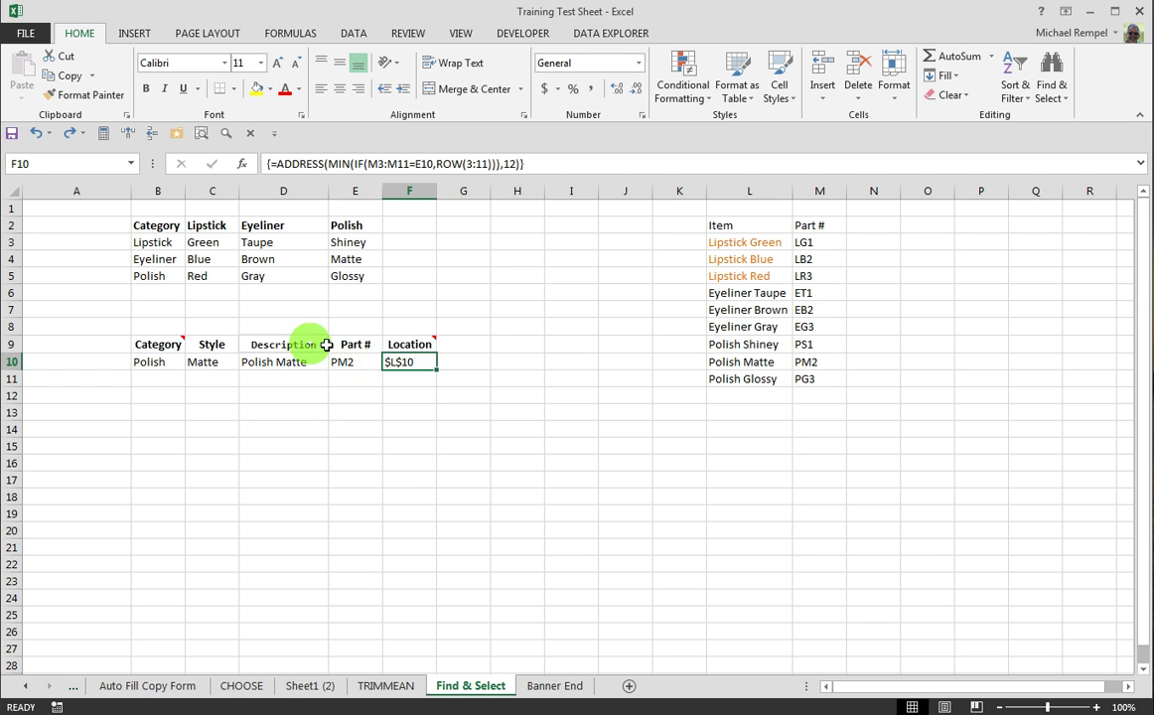
pyautogui.click(499, 463)
# - Select all formula cells on the sheet once more, and clear the selection
pyautogui.click(1049, 89)
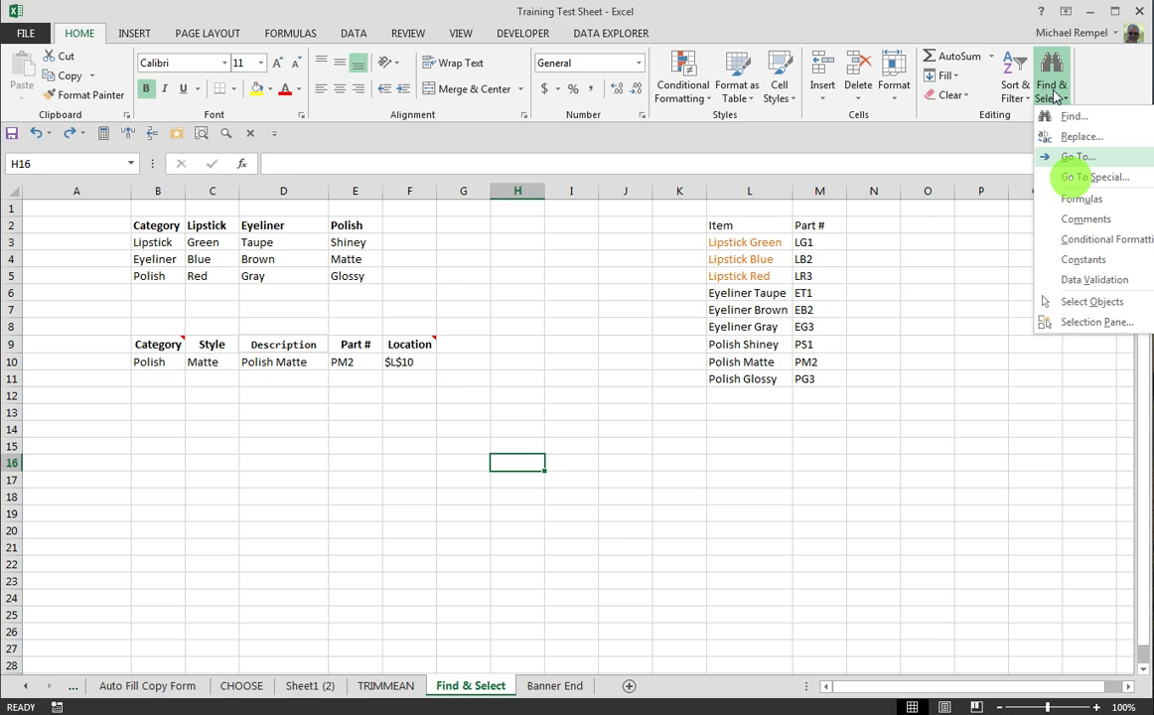
pyautogui.click(1079, 194)
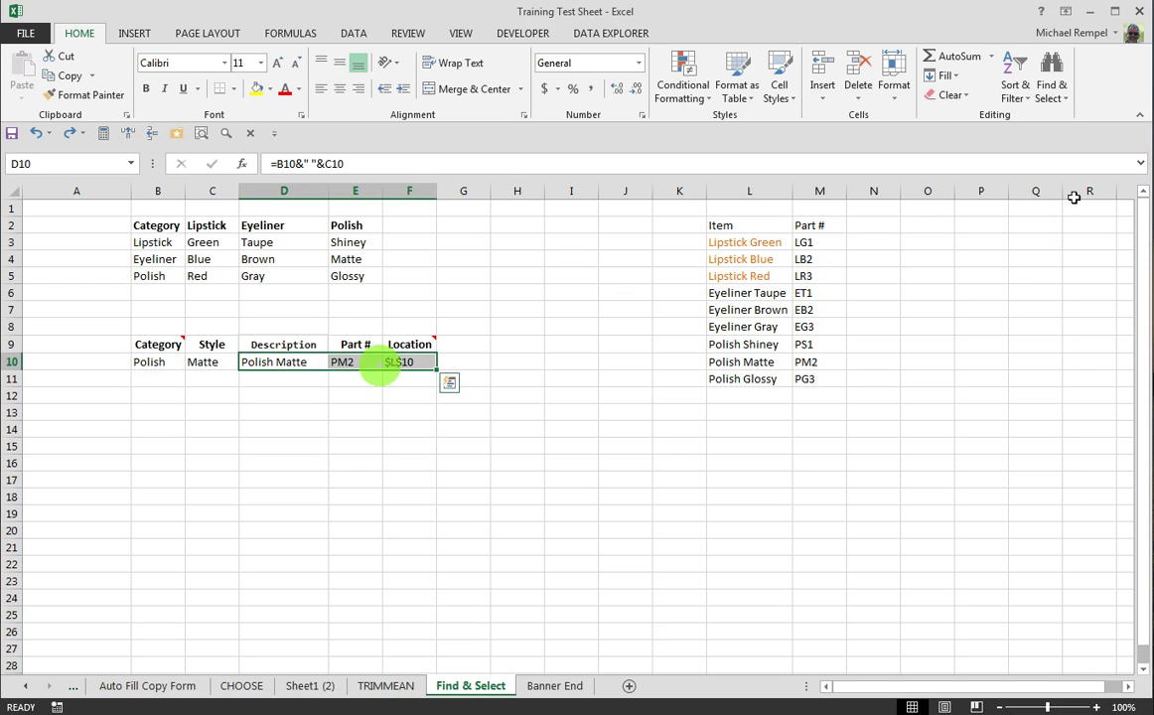
pyautogui.click(1020, 262)
# - Select all cells with comments, read the comment on the Location header, and repeat the comment selection
pyautogui.click(1049, 74)
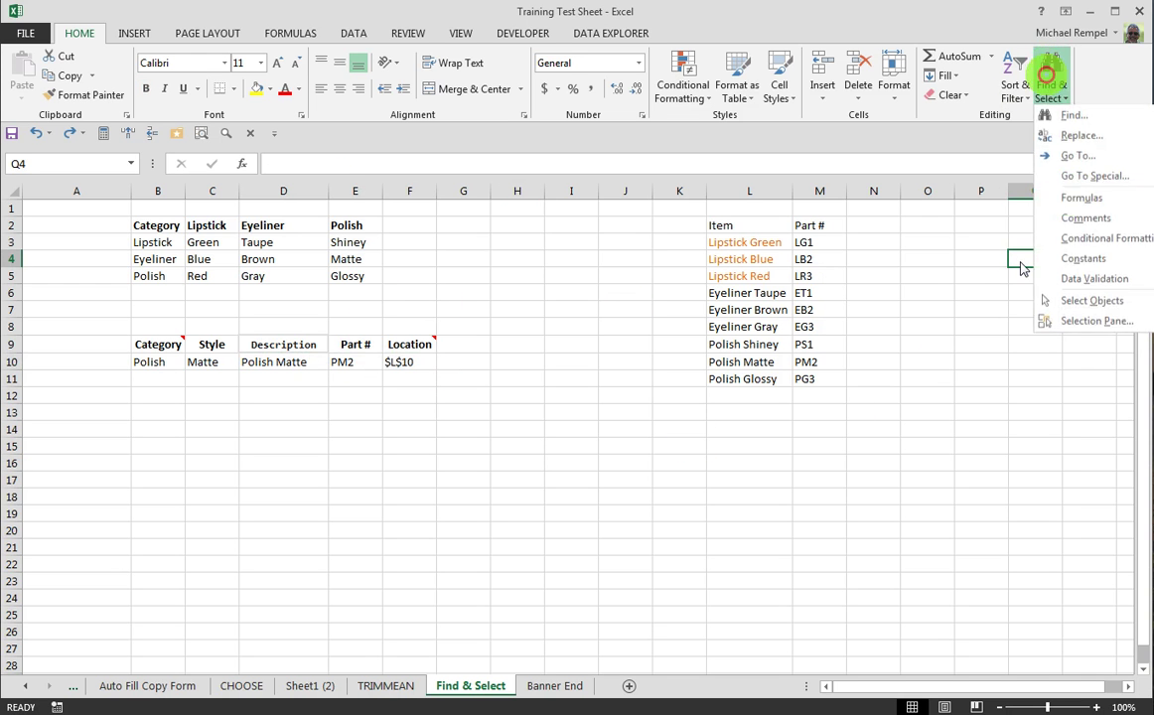
pyautogui.click(1083, 218)
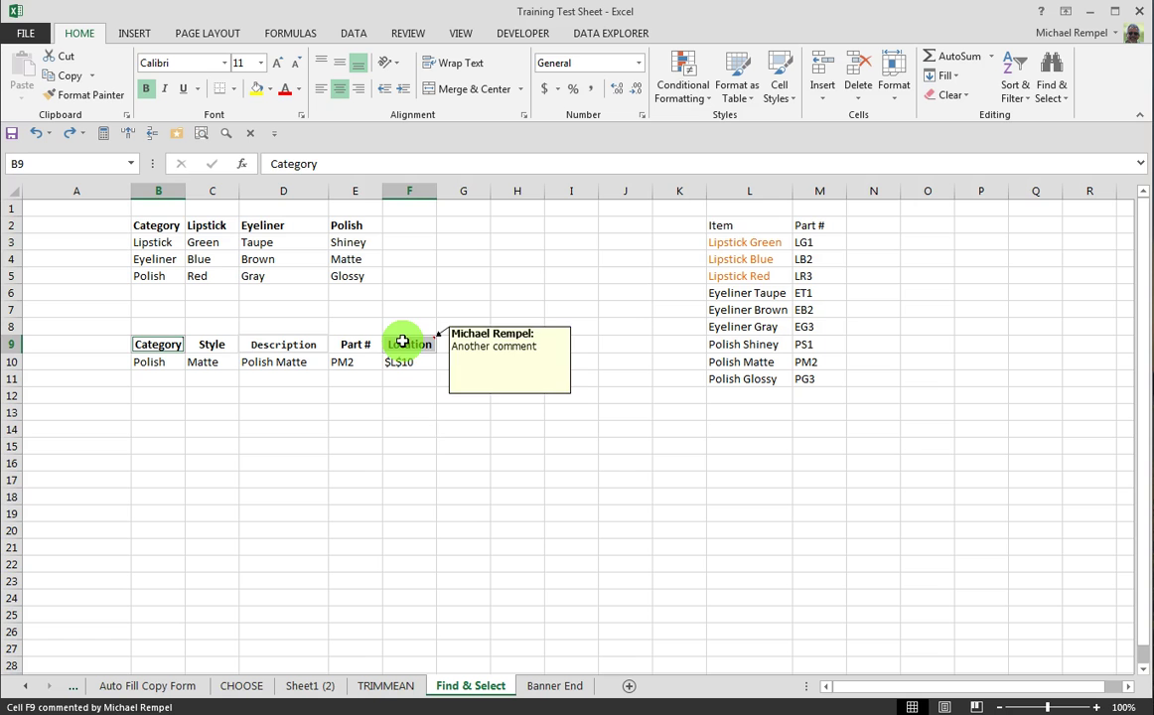
pyautogui.click(434, 446)
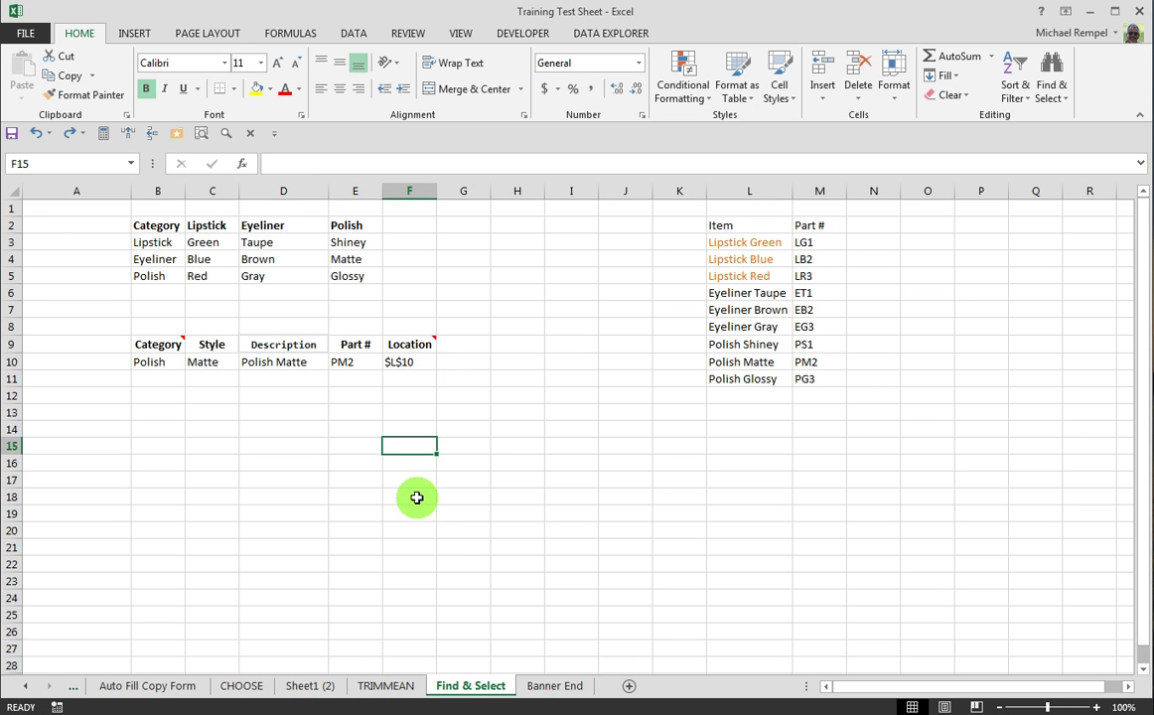
pyautogui.click(1051, 87)
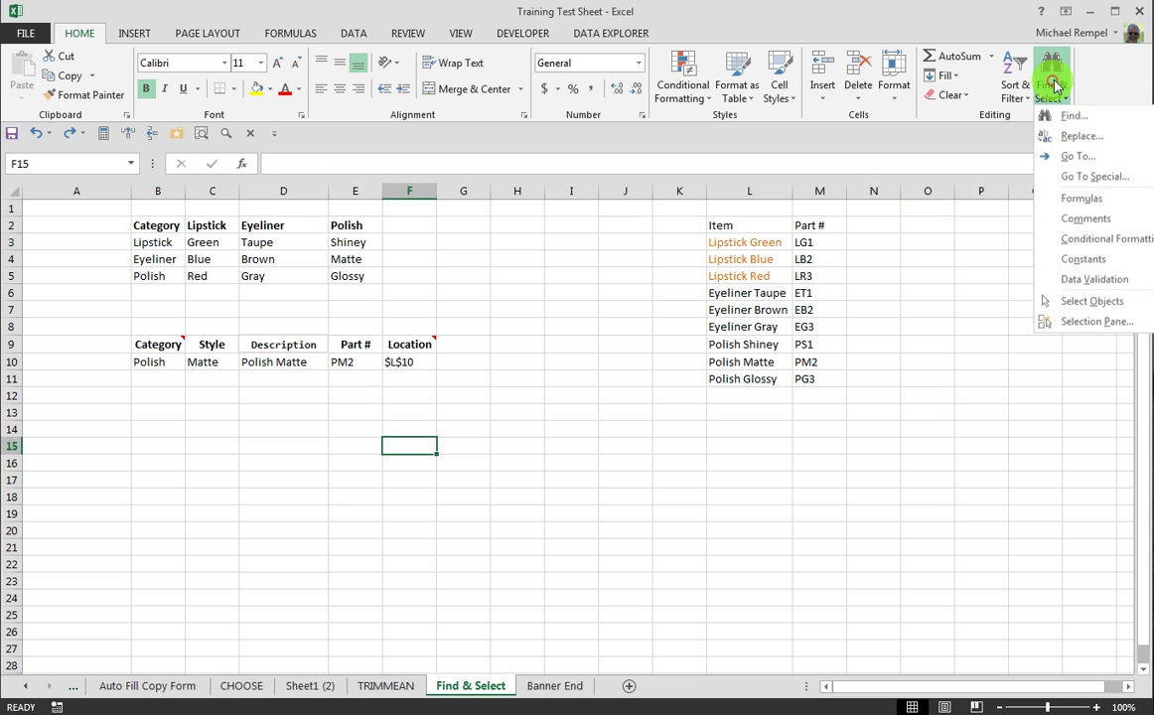
pyautogui.click(1082, 219)
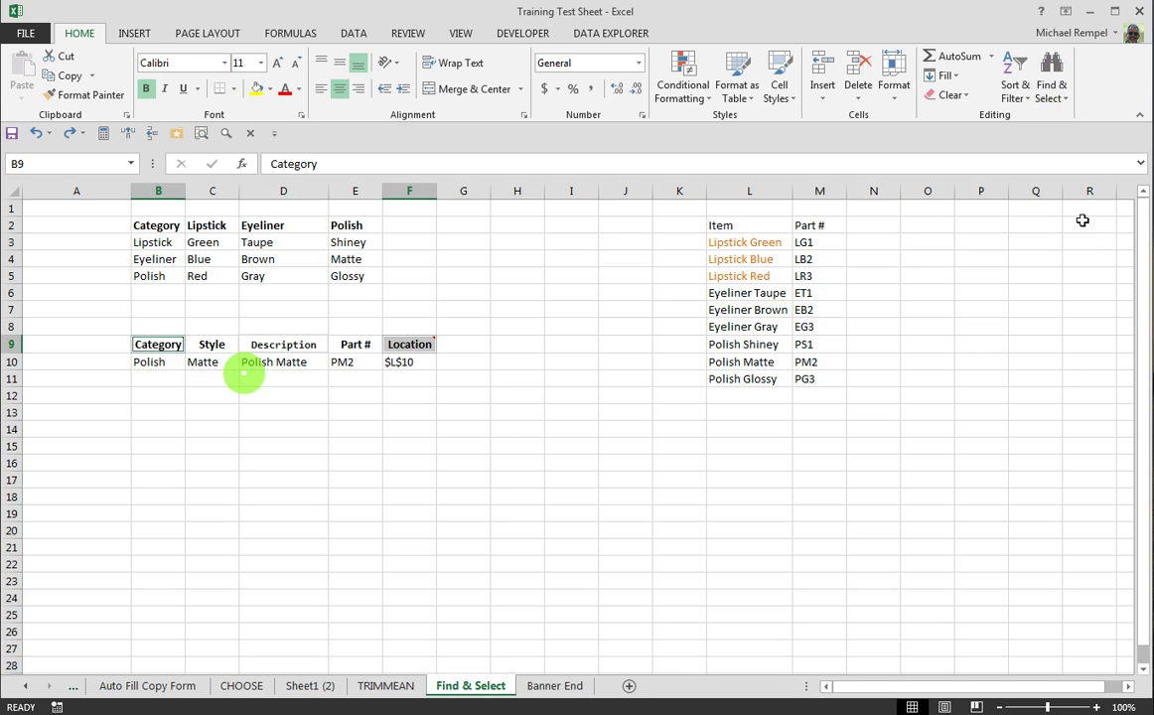
pyautogui.click(475, 491)
# - Select all cells with conditional formatting and review the formatting rule applied to them
pyautogui.click(1051, 84)
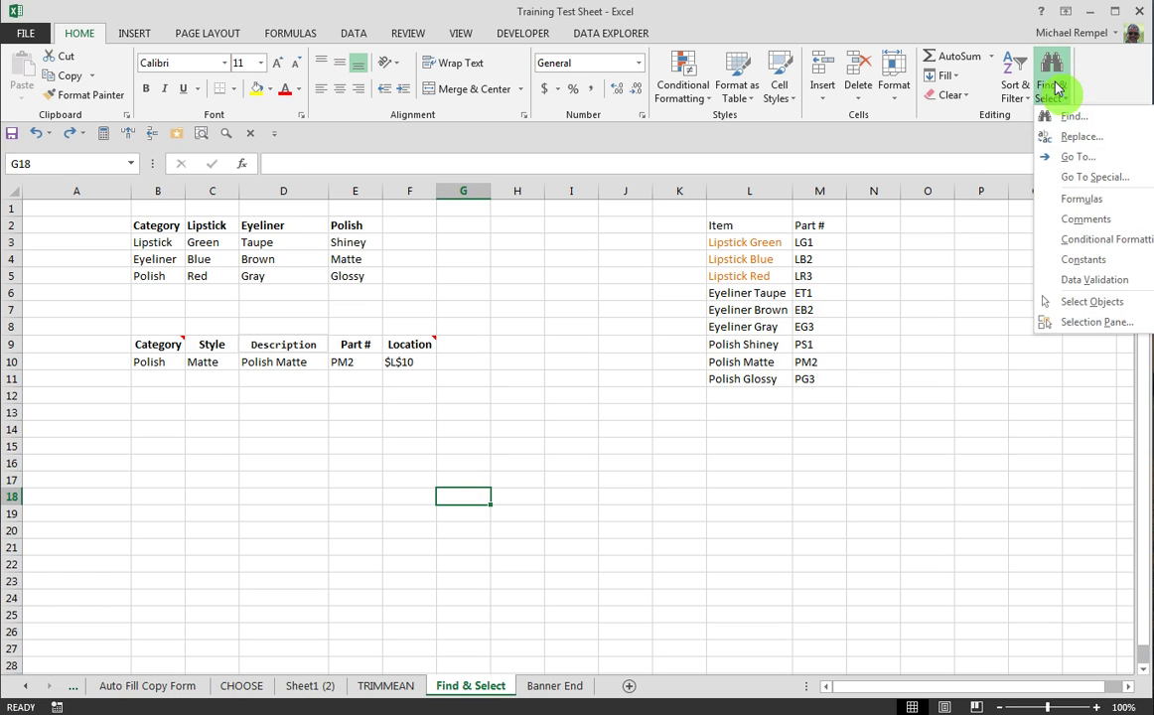
pyautogui.click(1080, 249)
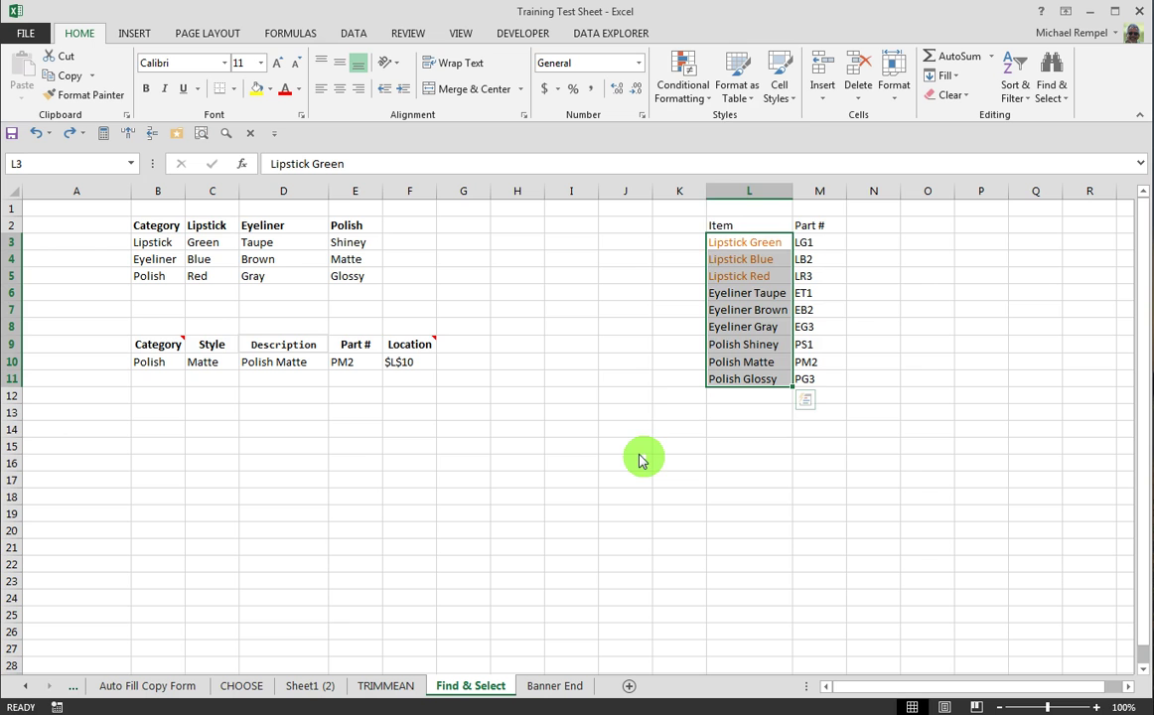
pyautogui.click(686, 79)
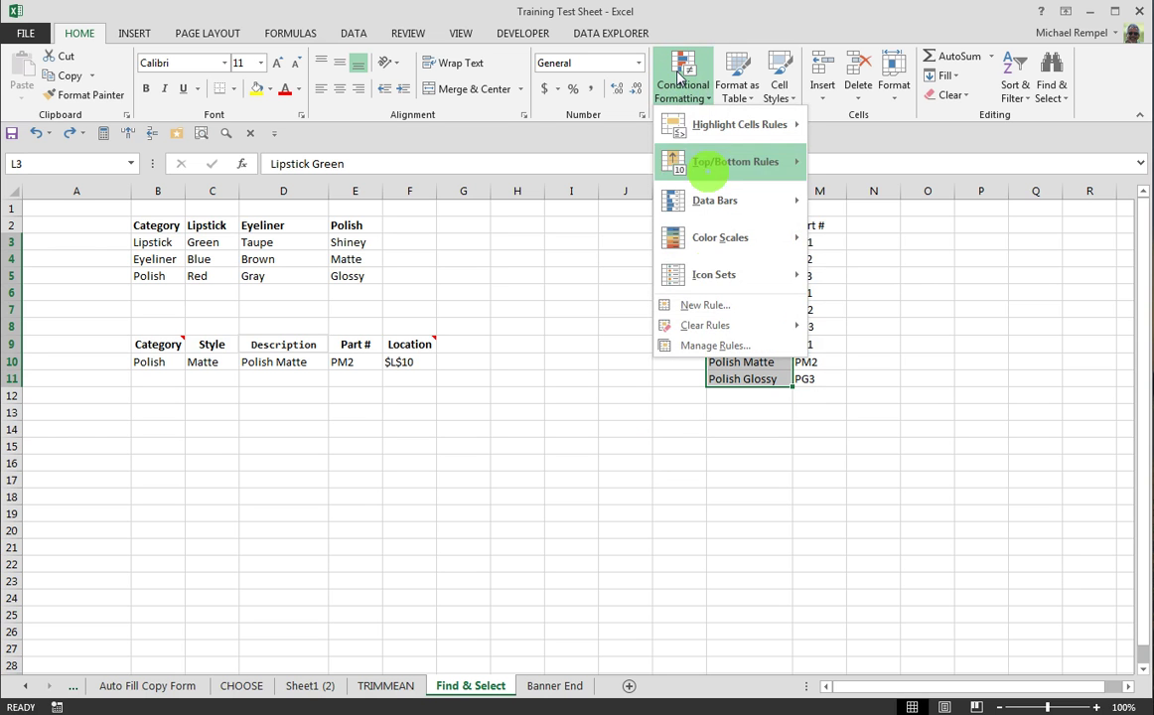
pyautogui.click(700, 345)
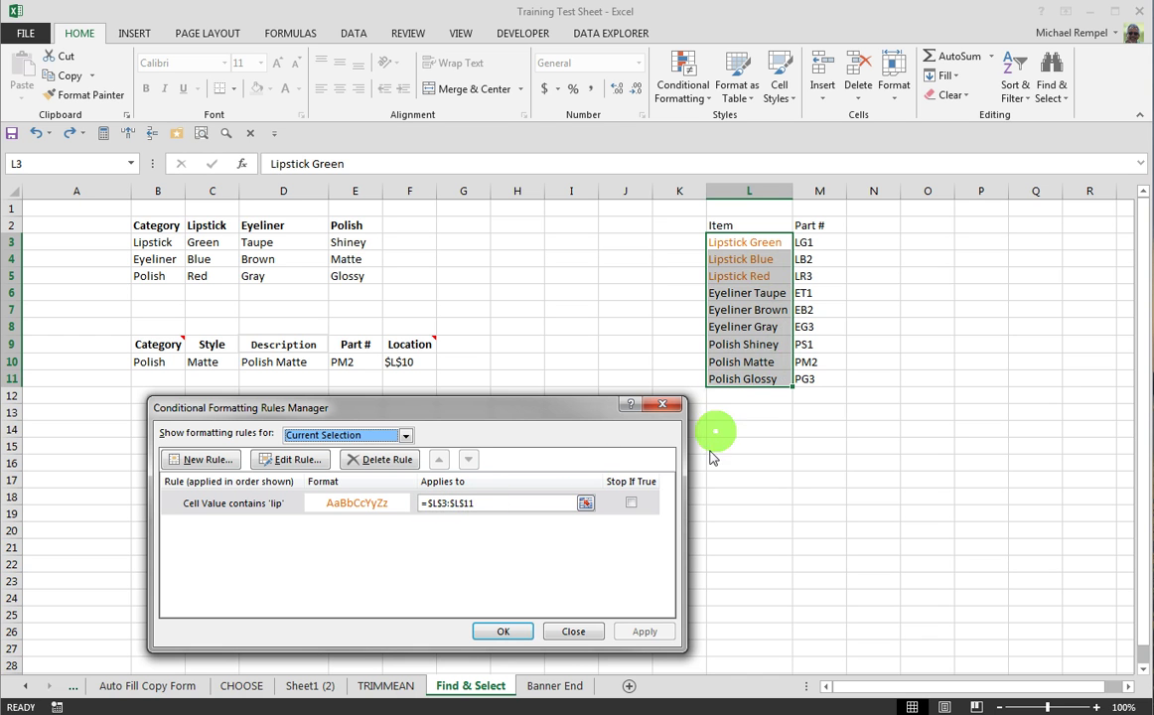
pyautogui.click(571, 634)
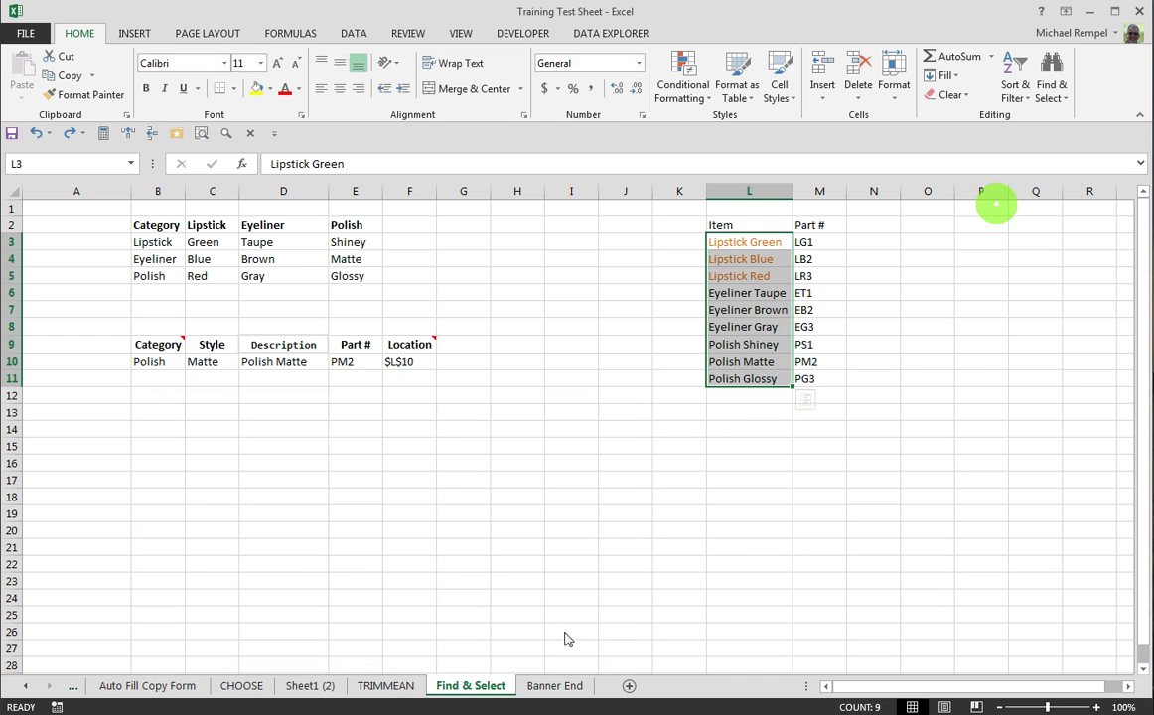
pyautogui.click(944, 344)
# - Select all cells containing constants on the sheet, and clear the selection
pyautogui.click(1051, 85)
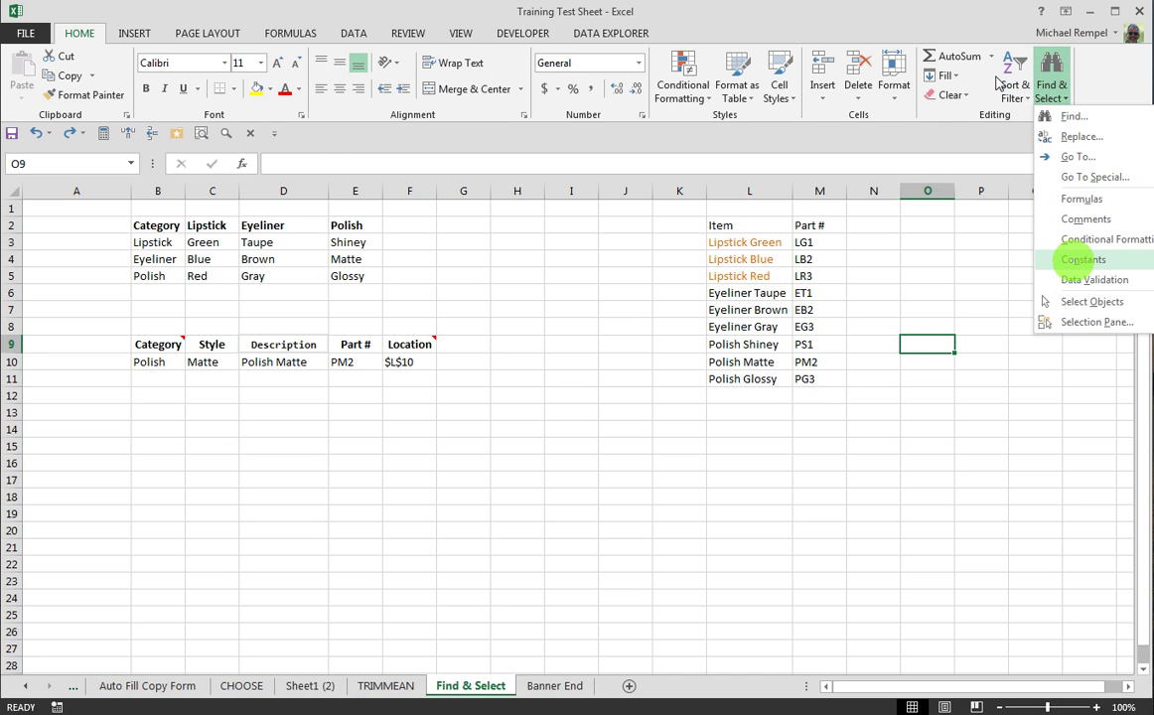
pyautogui.click(1073, 261)
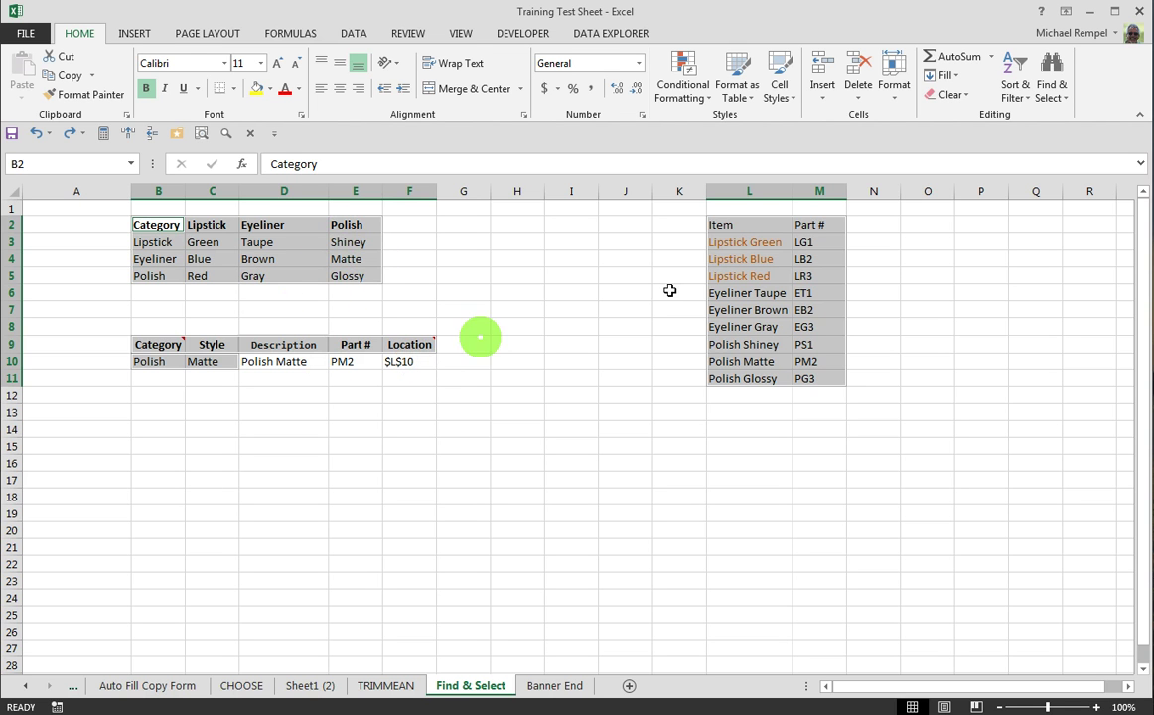
pyautogui.click(589, 402)
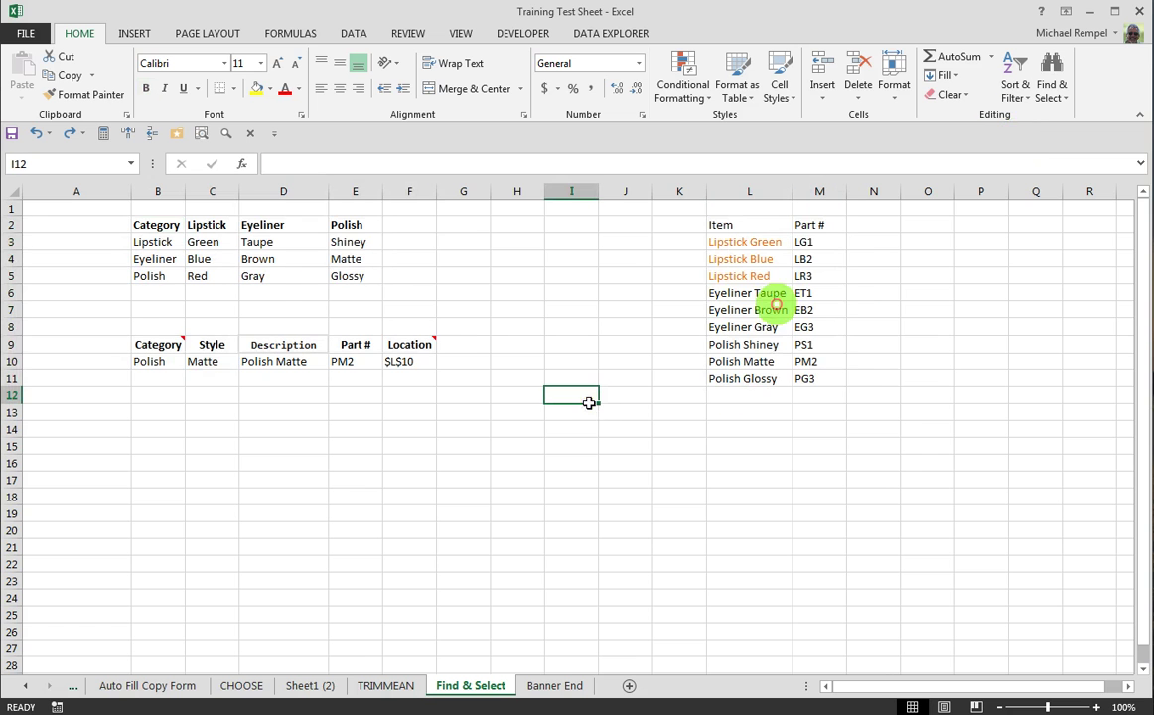
# - Select all cells with data validation on the sheet, and clear the selection
pyautogui.click(1054, 80)
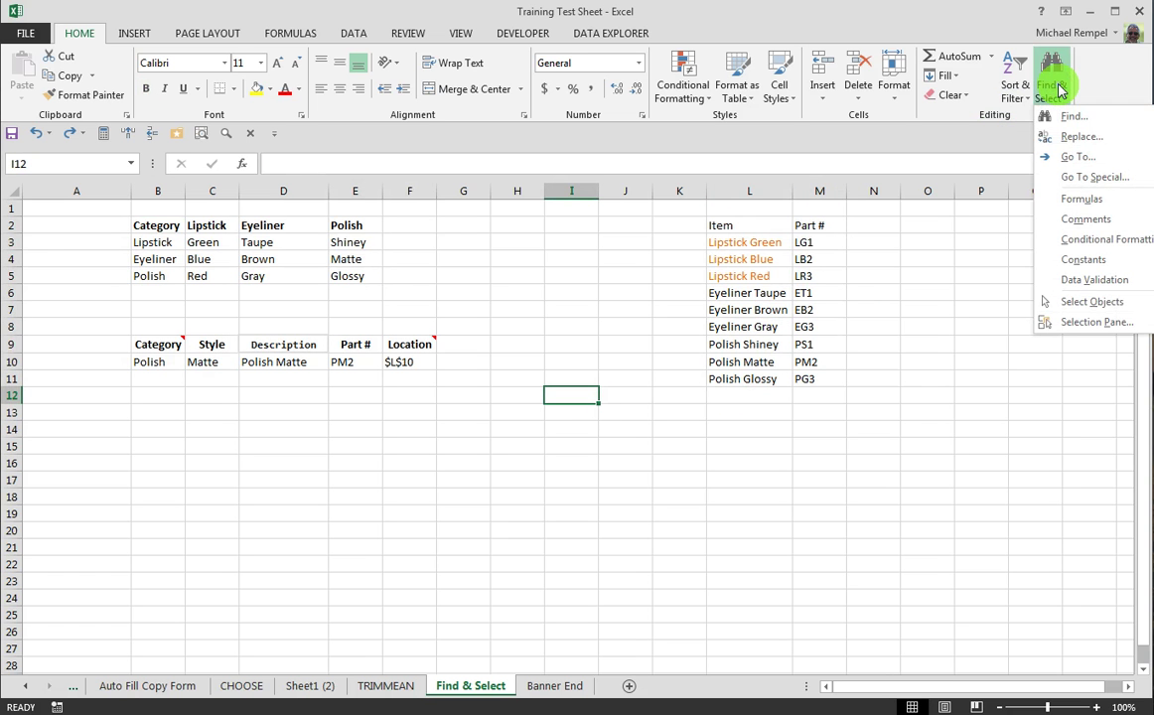
pyautogui.click(686, 459)
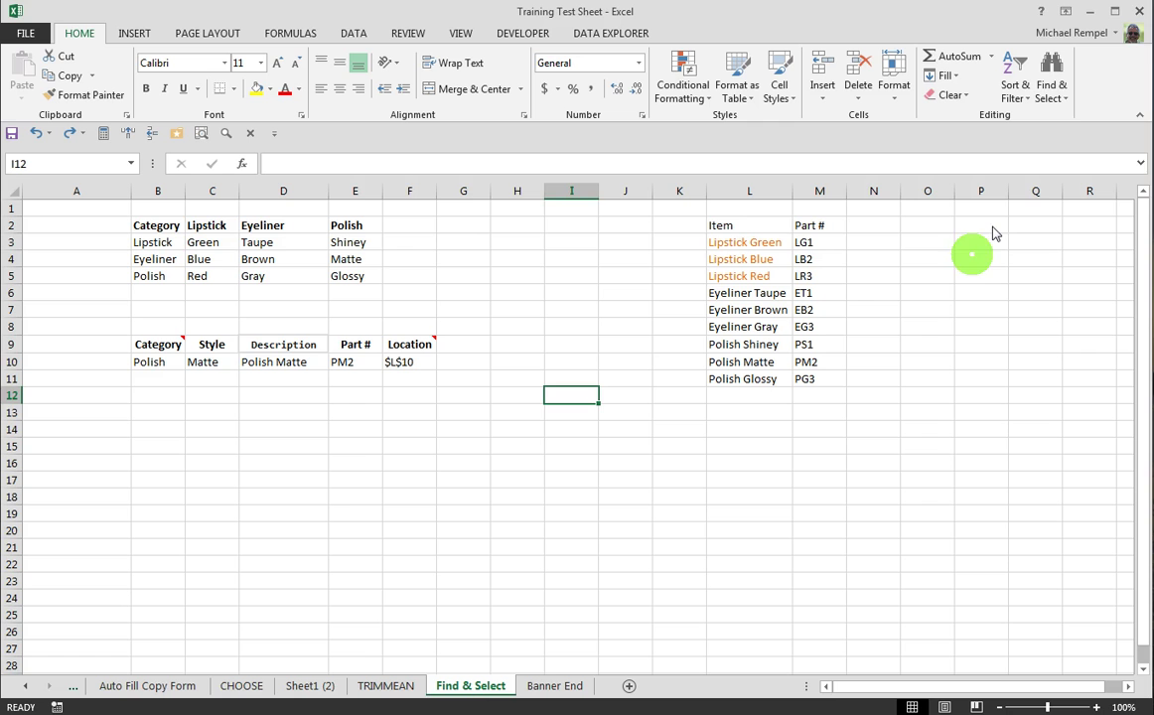
pyautogui.click(1050, 91)
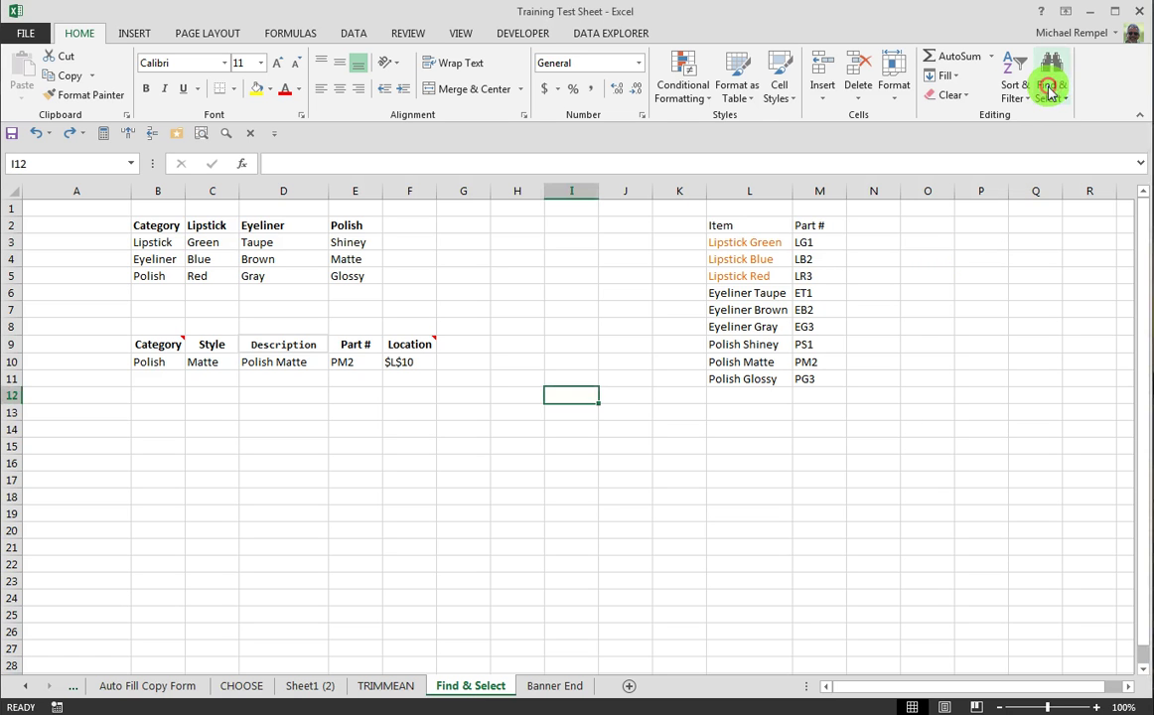
pyautogui.click(998, 295)
pyautogui.click(1066, 98)
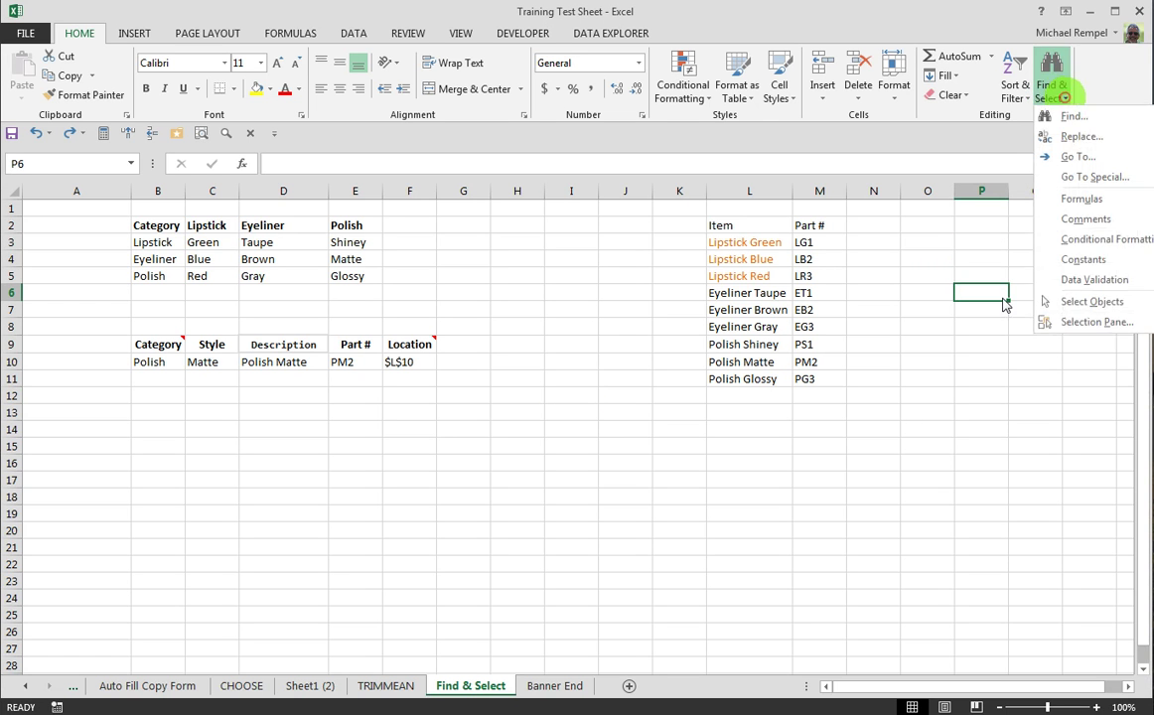
pyautogui.click(1093, 280)
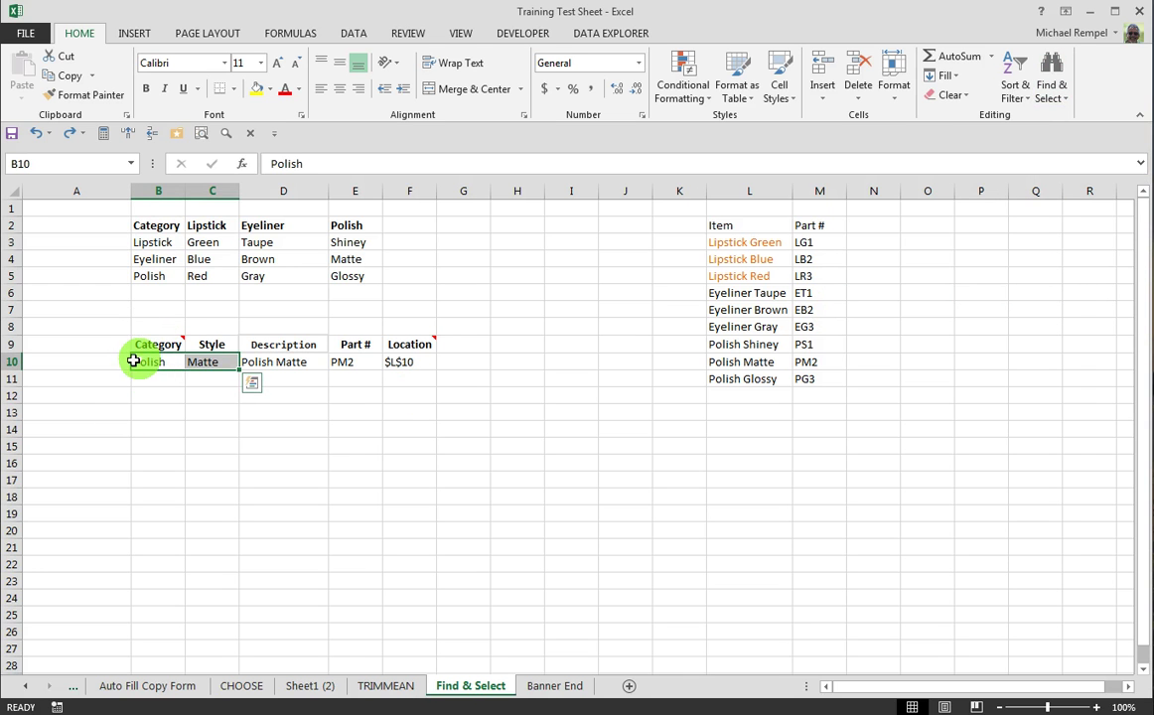
pyautogui.click(163, 432)
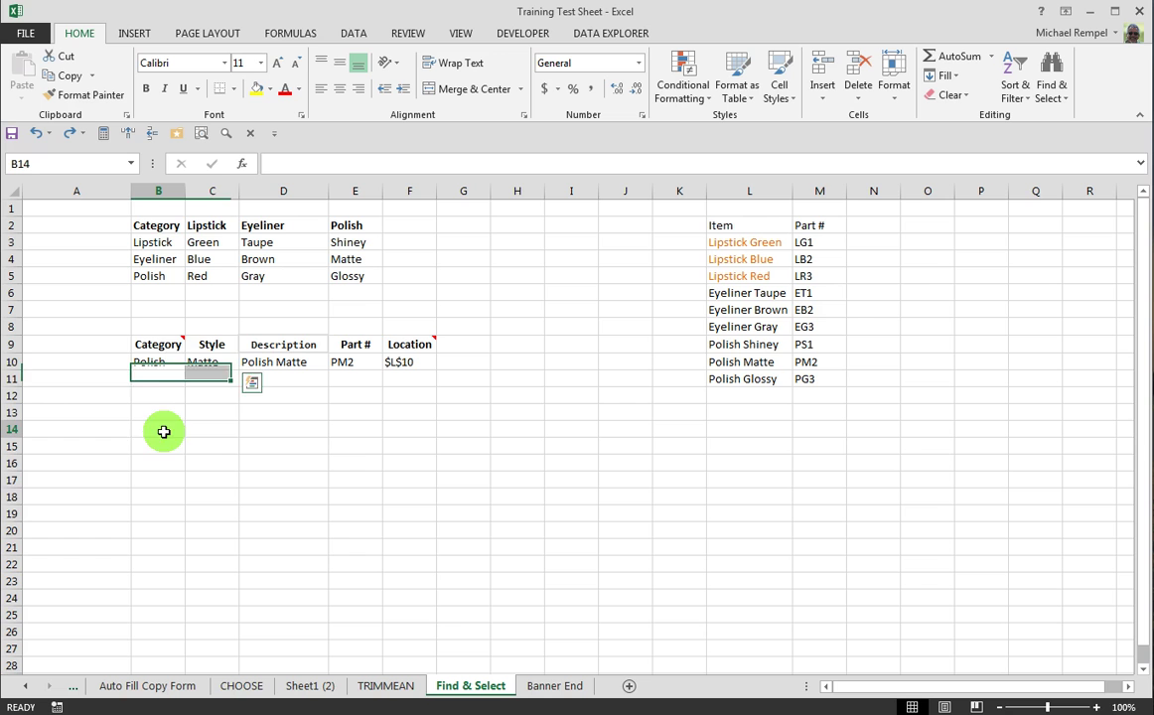
# - Inspect the data validation lists of the Category and Style cells in row 10, keeping Polish and Matte chosen
pyautogui.click(169, 359)
pyautogui.click(192, 362)
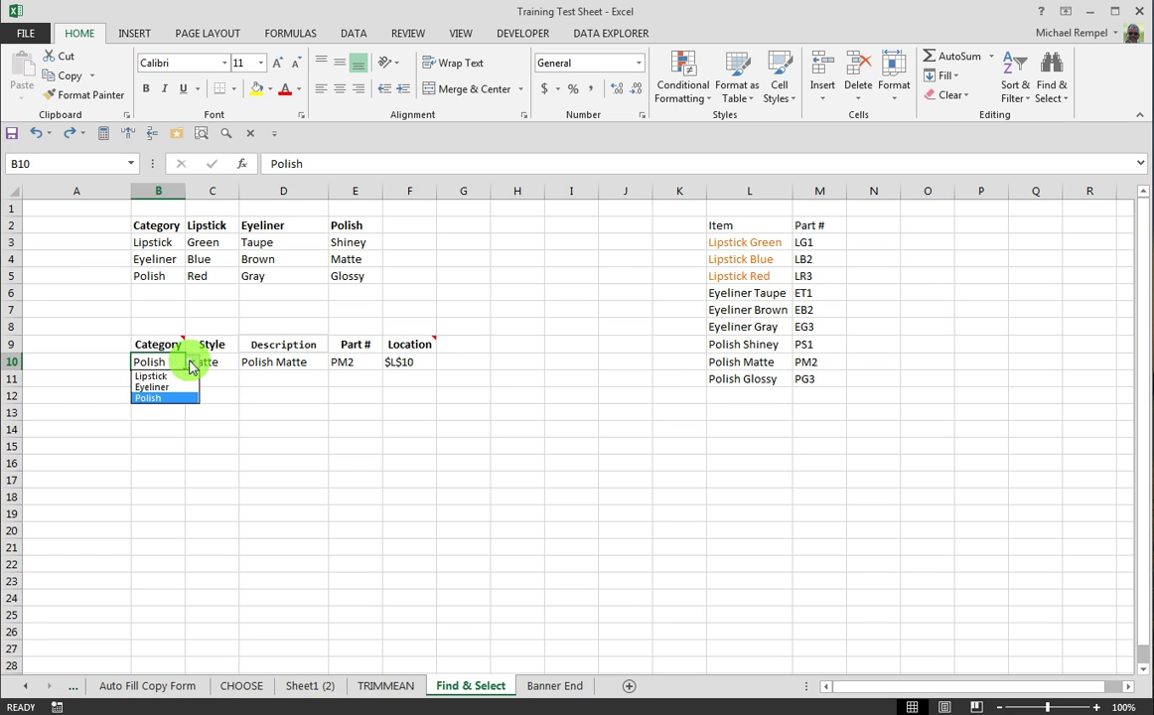
pyautogui.click(149, 394)
pyautogui.click(217, 362)
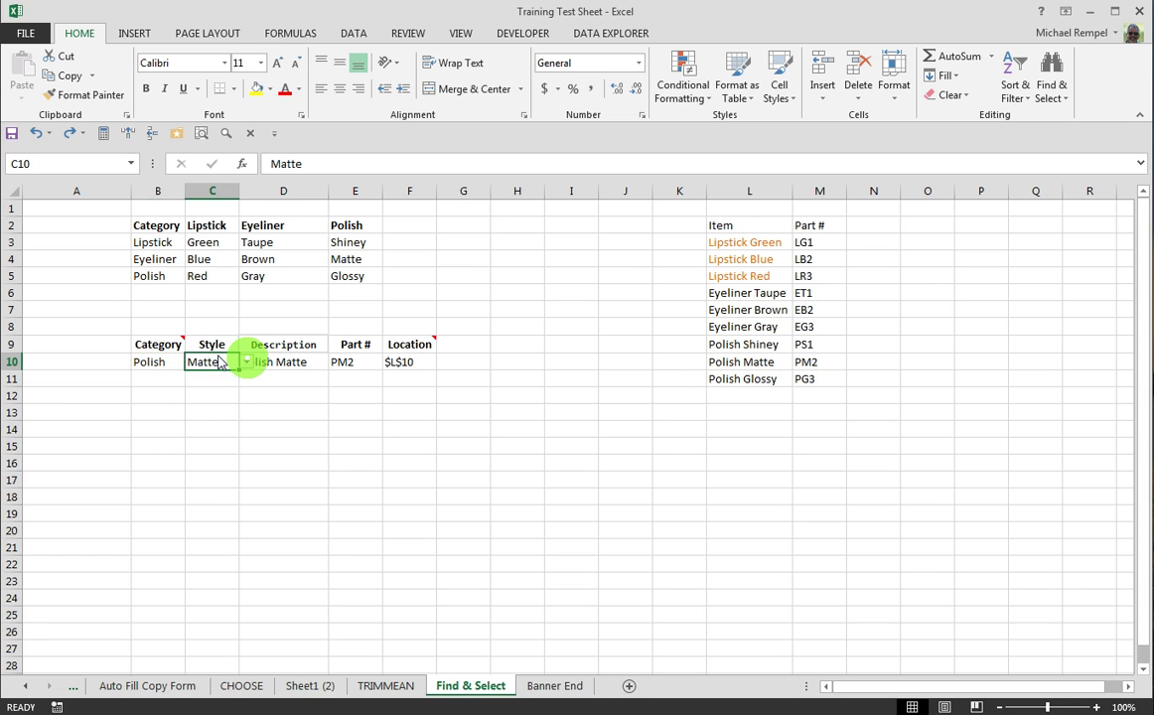
pyautogui.click(246, 362)
pyautogui.click(218, 425)
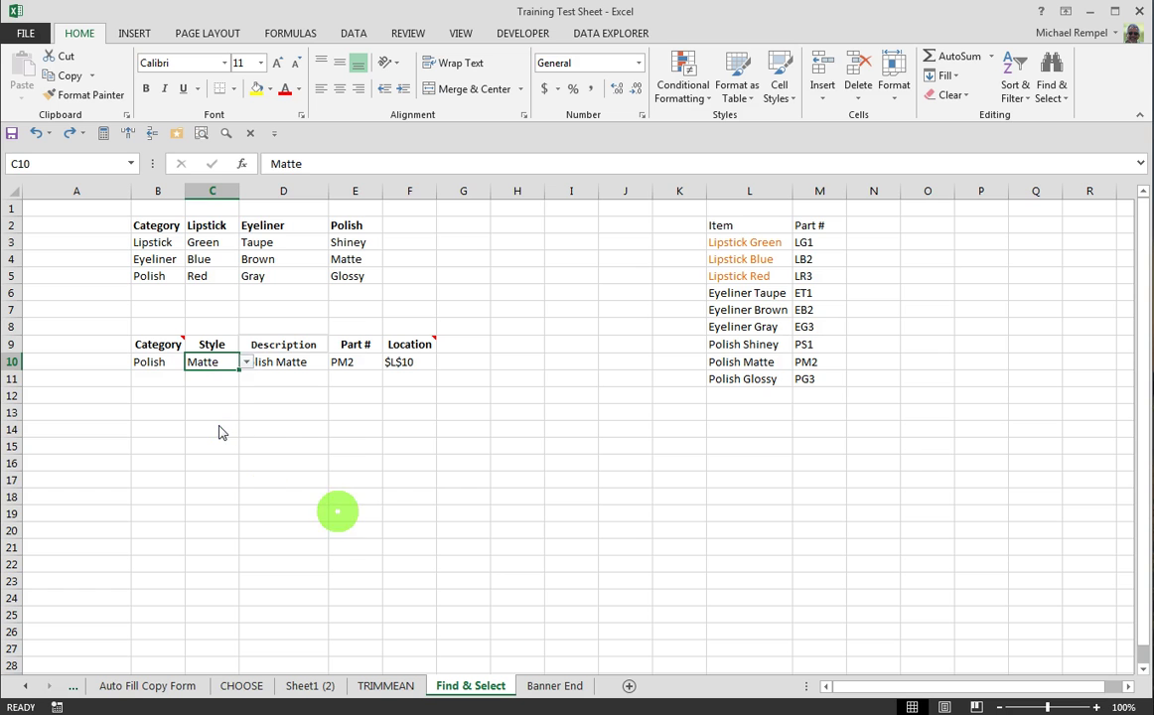
pyautogui.click(324, 480)
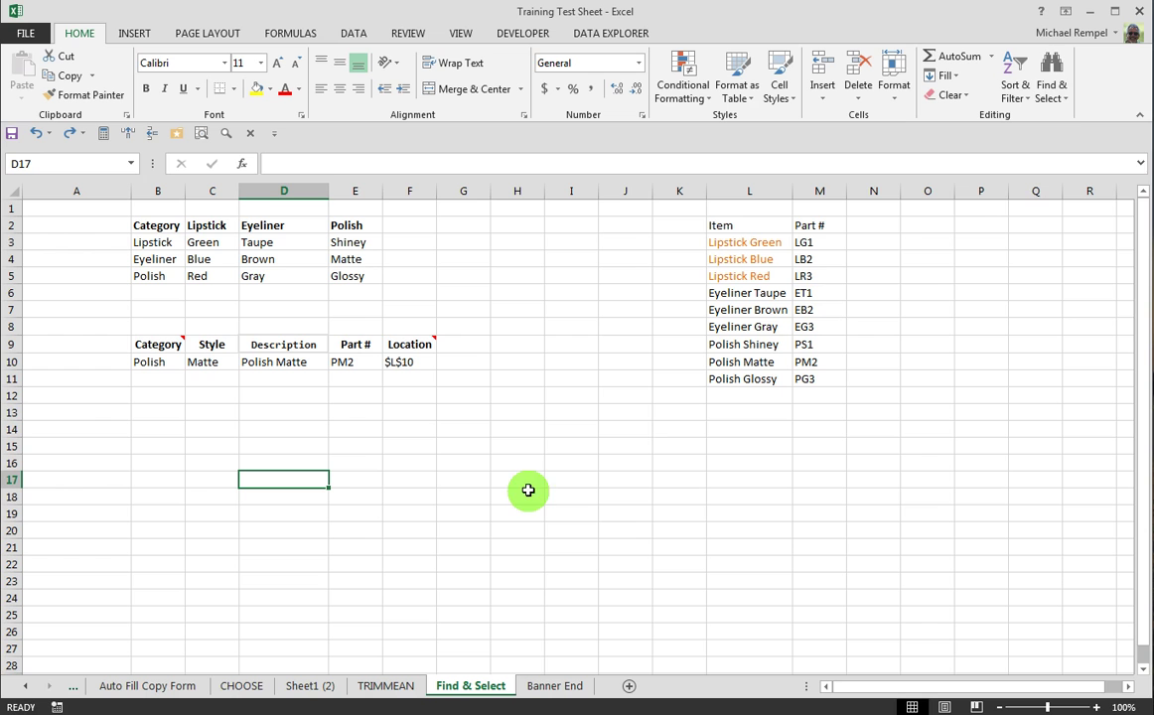
# - Select all constant cells on the sheet once more, and clear the selection
pyautogui.click(1049, 80)
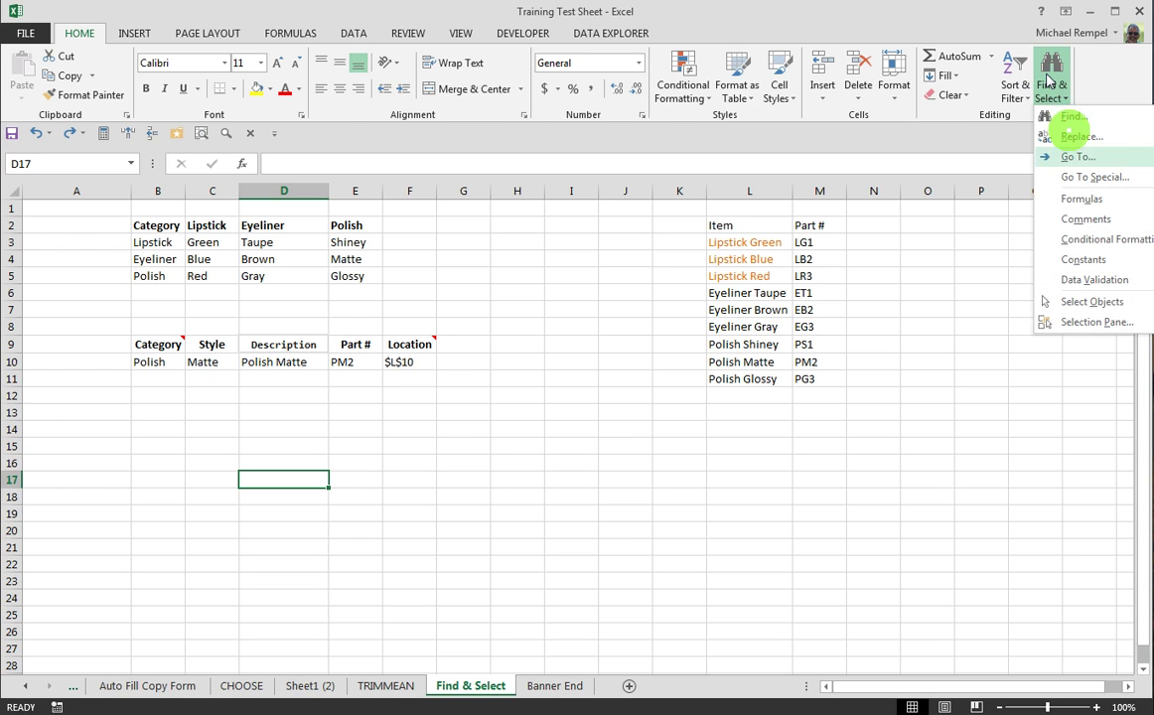
pyautogui.click(1081, 260)
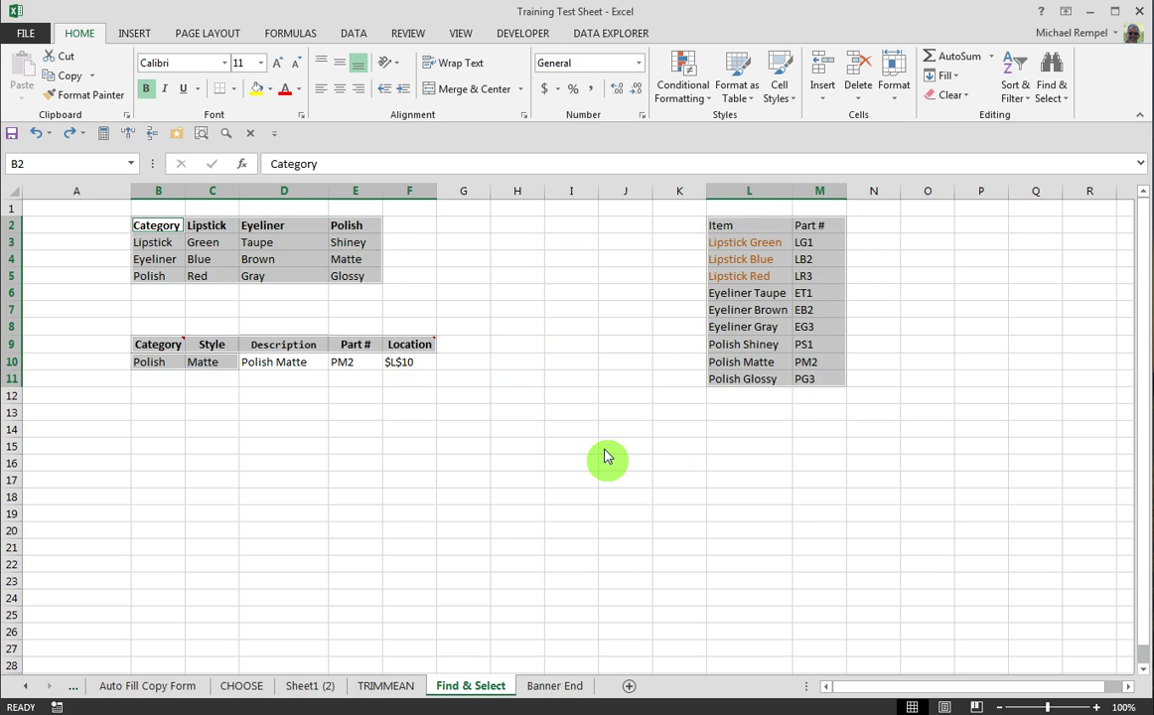
pyautogui.click(453, 409)
# - Select the empty range G13:H13 and try to select the constants within that range only
pyautogui.moveTo(477, 430); pyautogui.dragTo(518, 404)
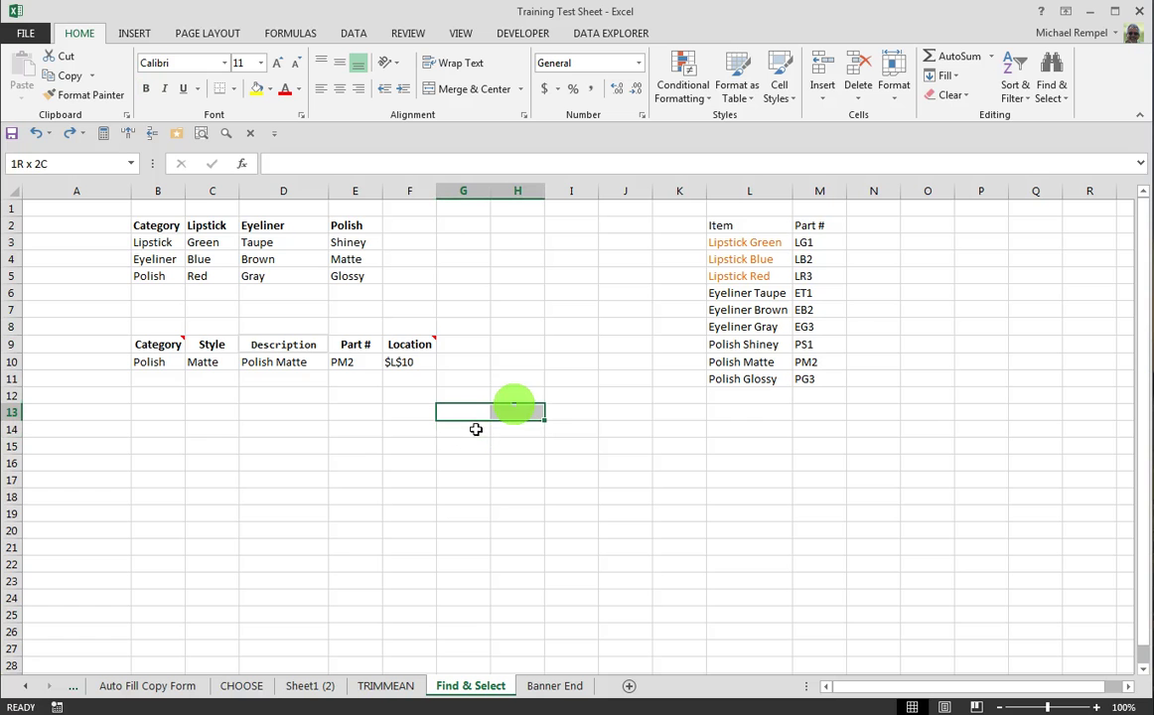
pyautogui.click(1050, 80)
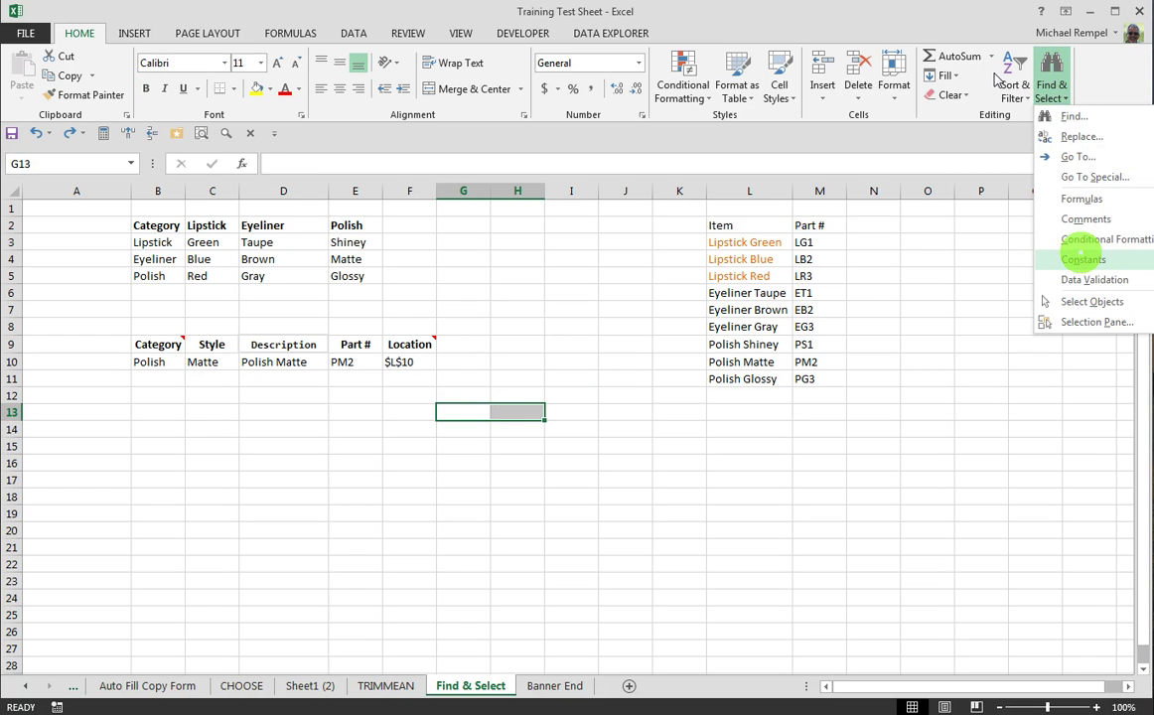
pyautogui.click(1081, 261)
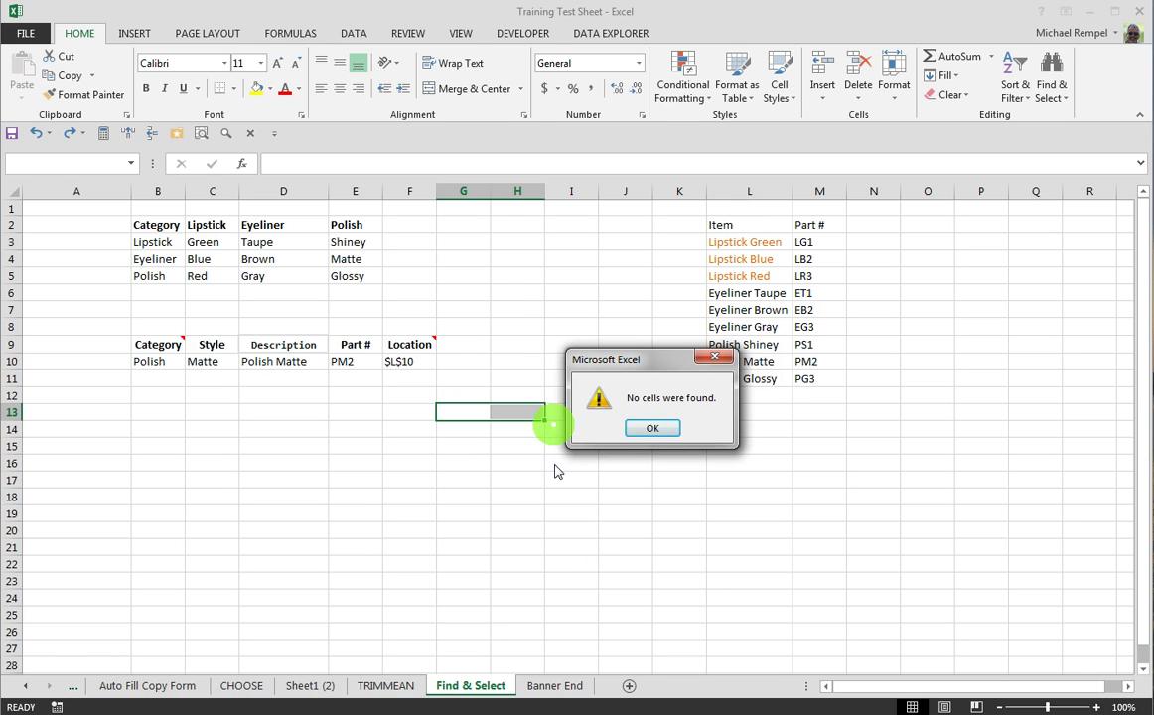
pyautogui.click(648, 430)
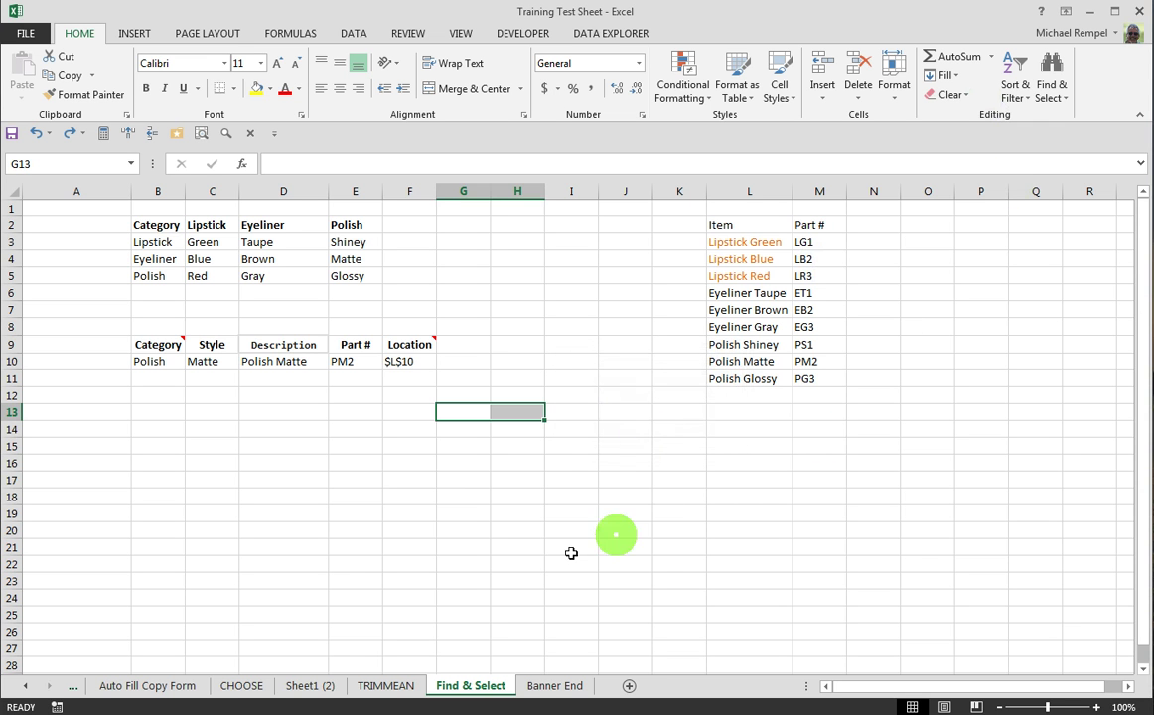
# - Starting from the single empty cell F17, select all constants on the sheet, and switch to the Banner End sheet
pyautogui.click(413, 485)
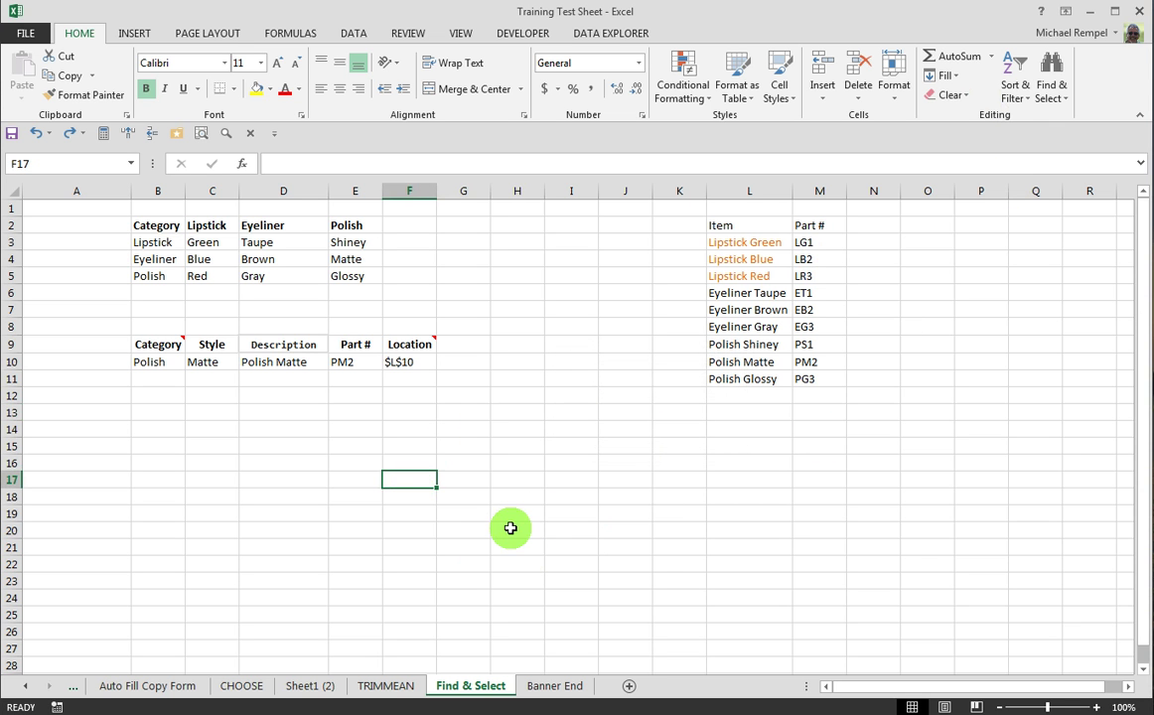
pyautogui.click(1055, 85)
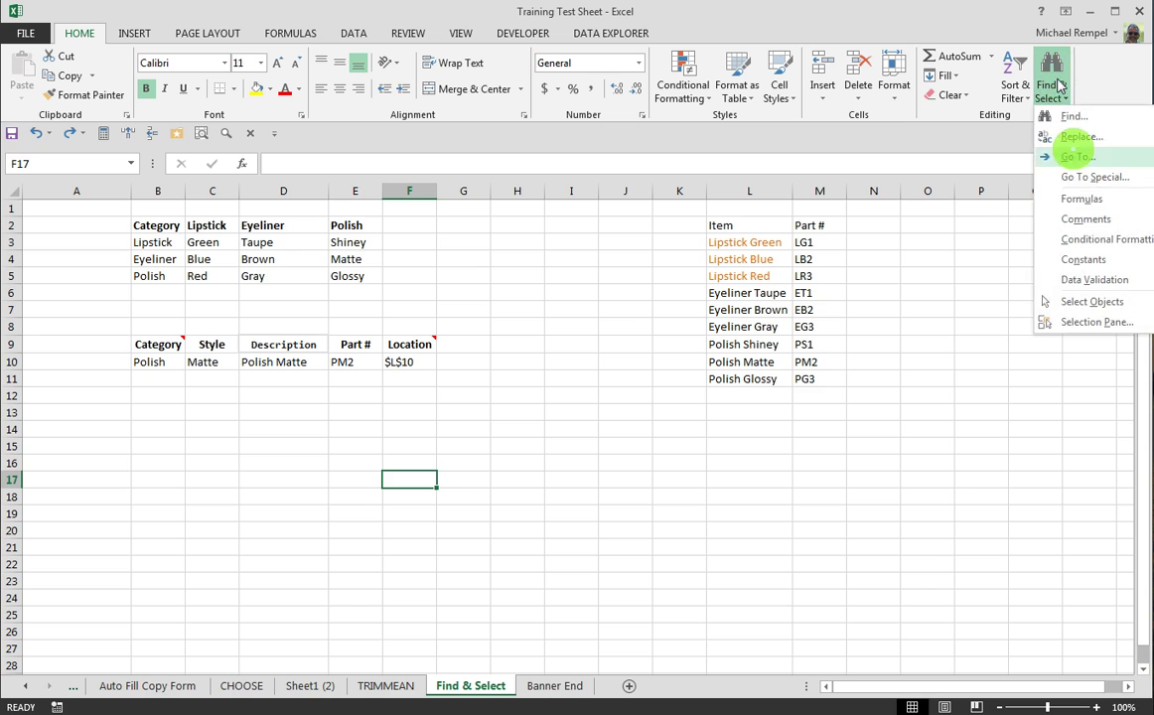
pyautogui.click(1078, 258)
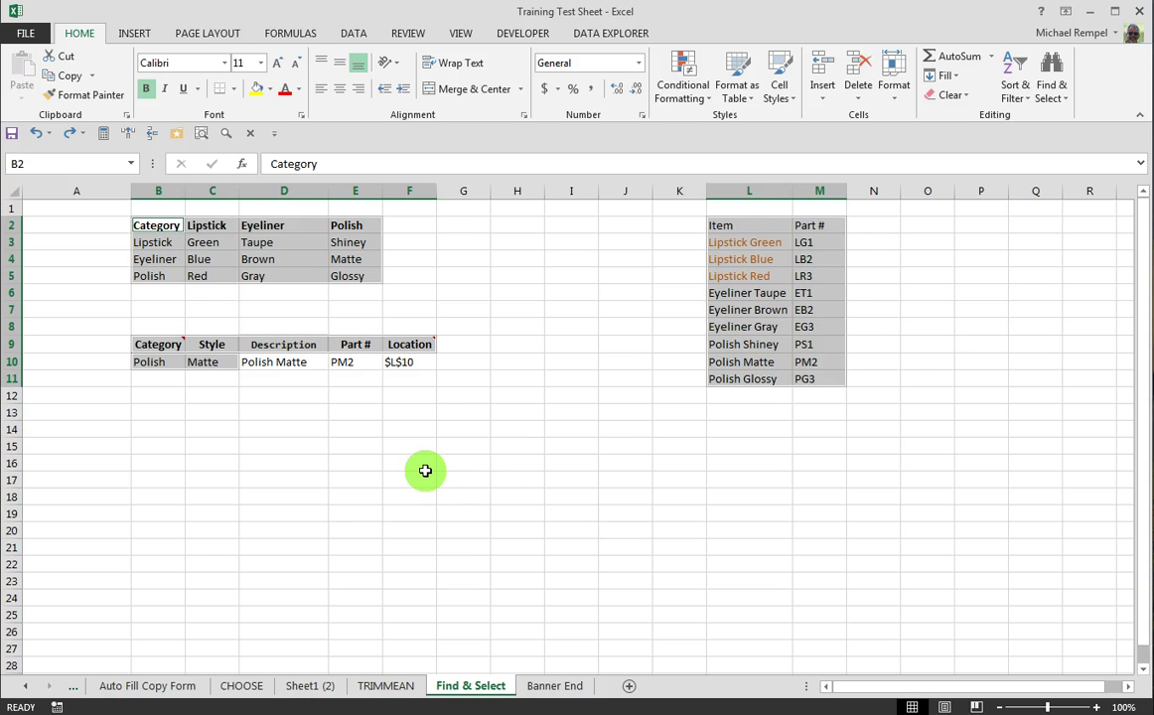
pyautogui.click(481, 444)
pyautogui.click(556, 688)
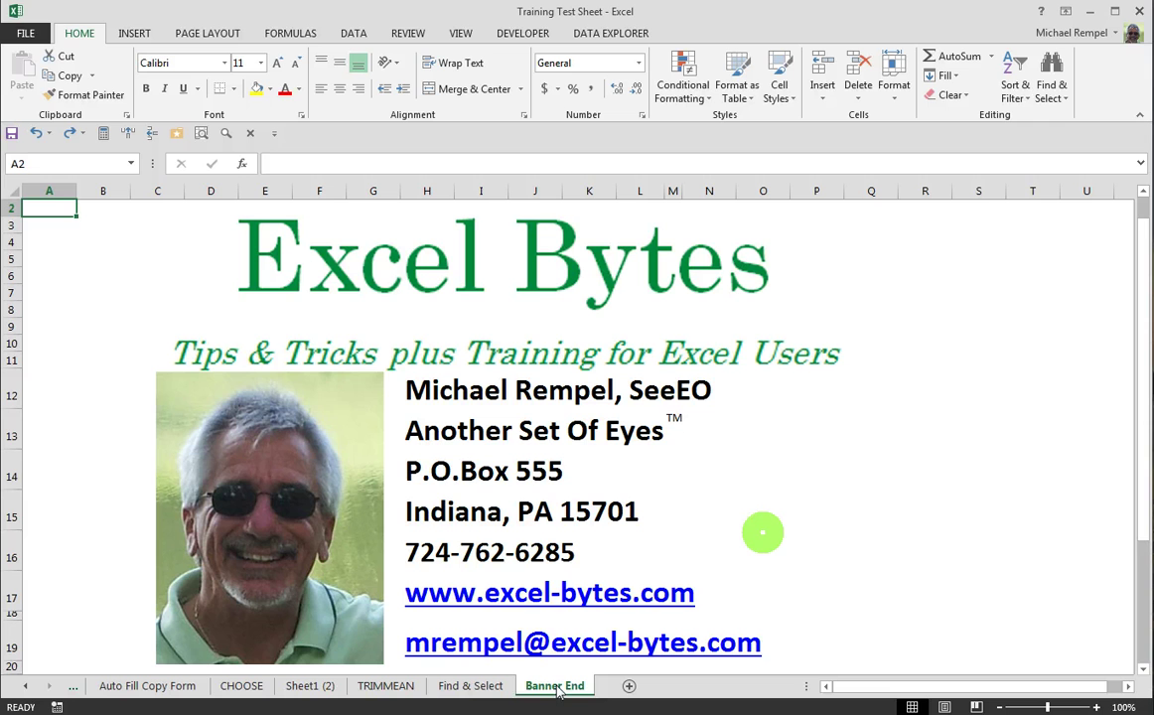